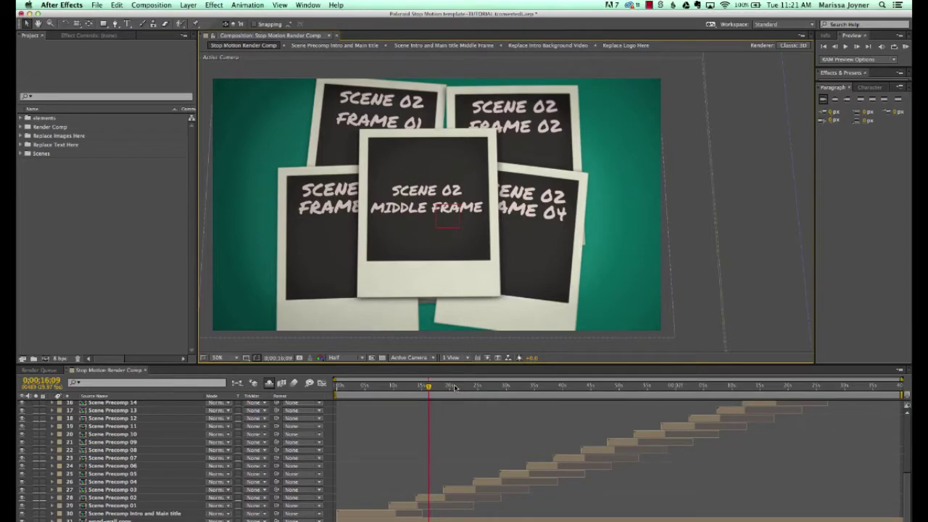
# Browse the template's elements and Render Comp folders in the Project panel
pyautogui.click(28, 45)
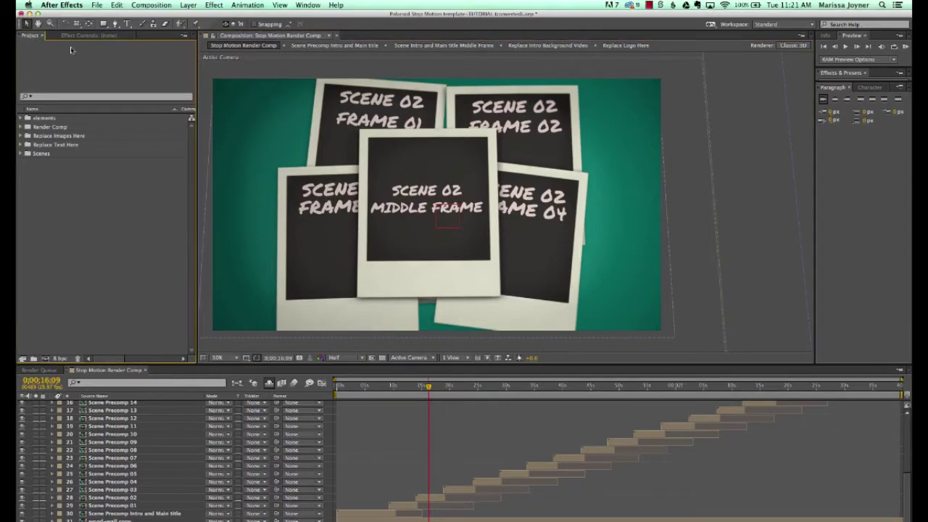
pyautogui.click(45, 118)
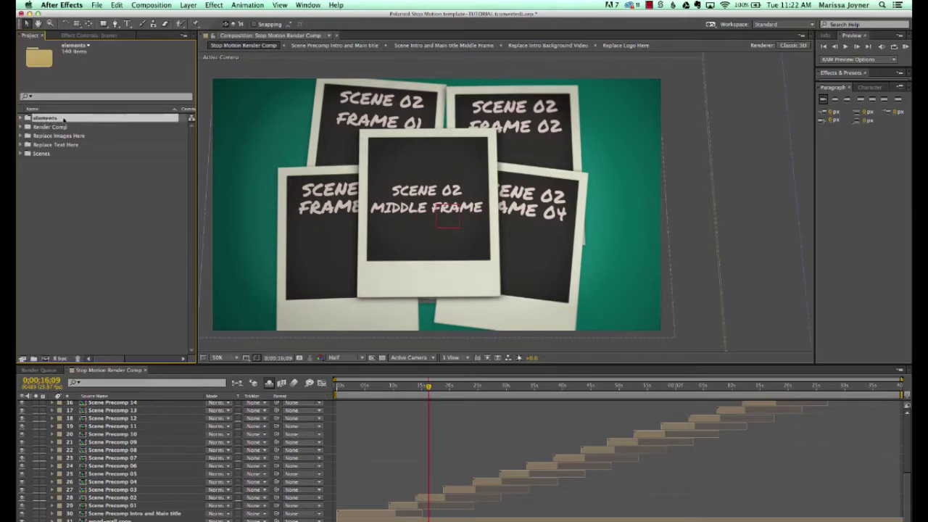
pyautogui.click(20, 119)
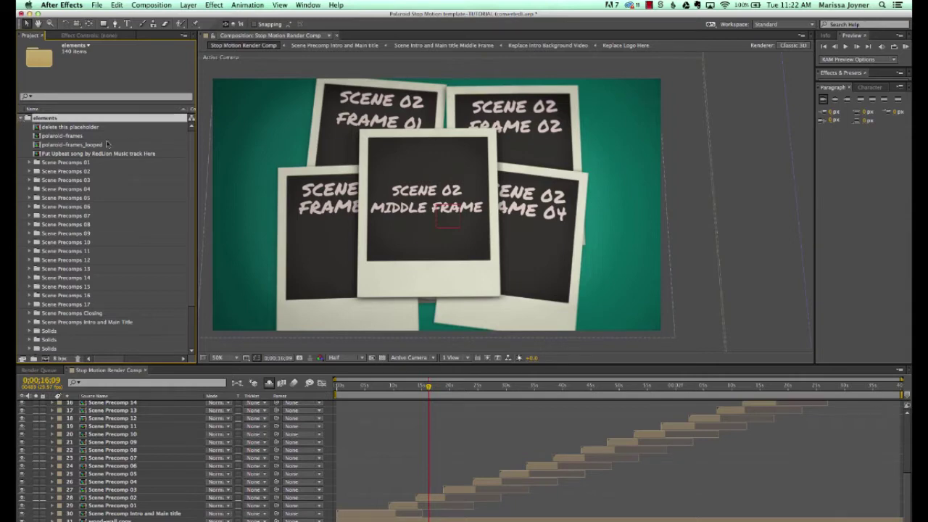
pyautogui.click(21, 119)
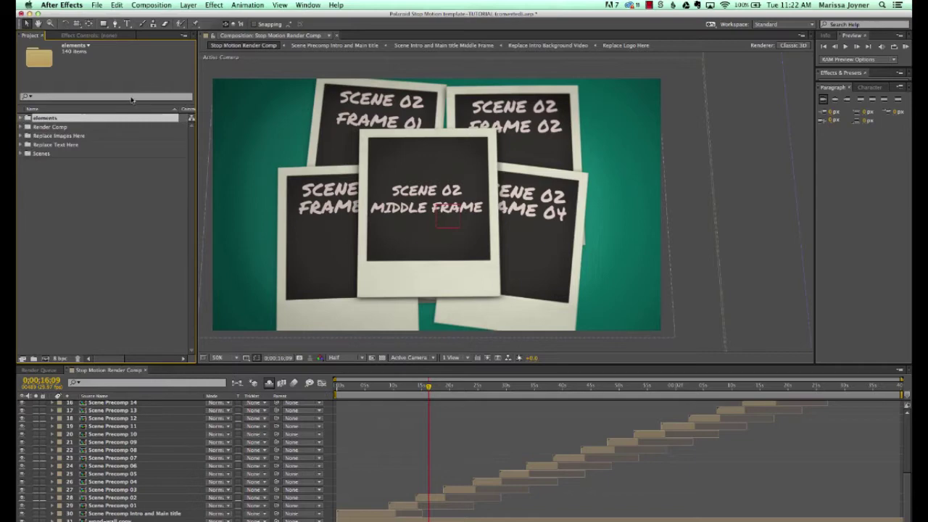
pyautogui.click(58, 128)
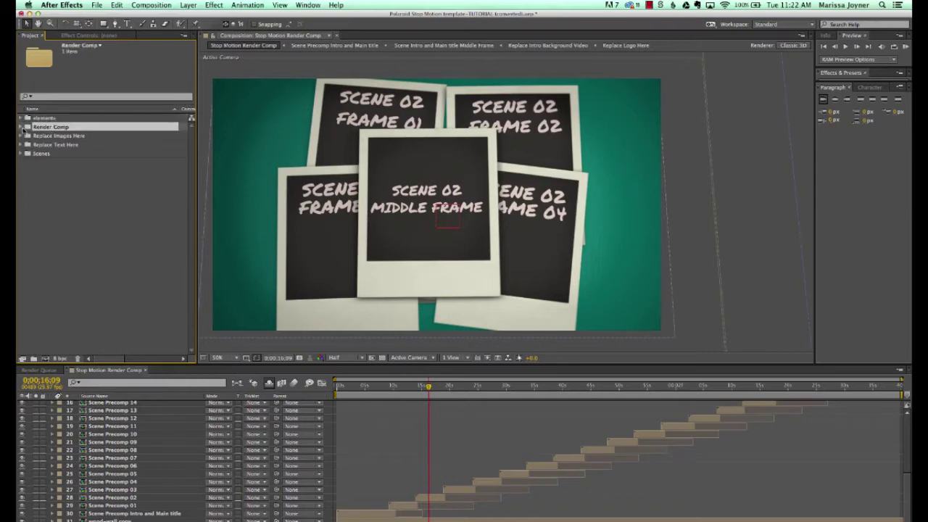
# Expand the Scenes folder and select Scene Precomp 01
pyautogui.click(51, 137)
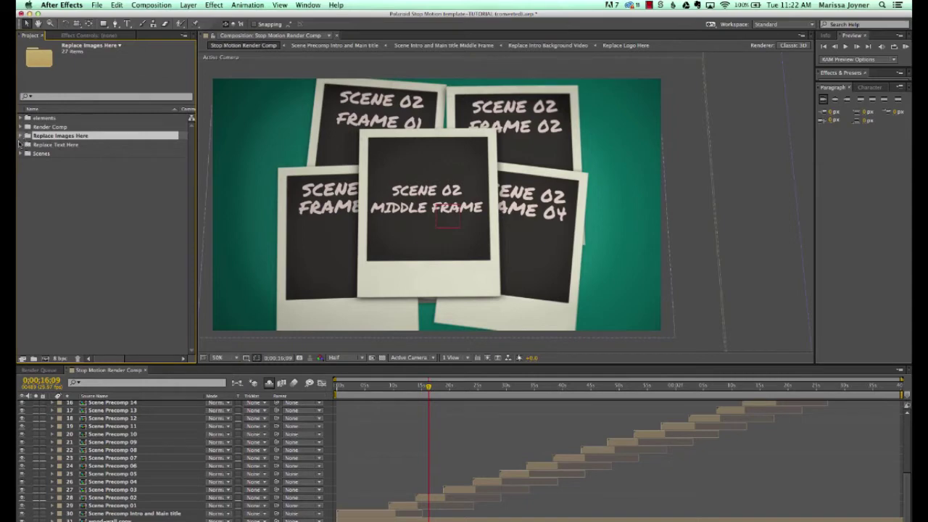
pyautogui.click(61, 145)
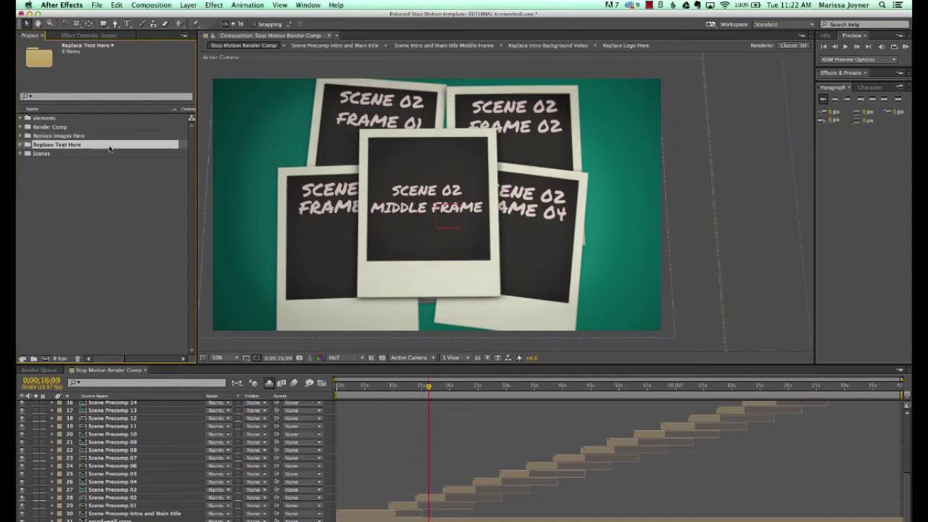
pyautogui.click(40, 154)
pyautogui.click(21, 154)
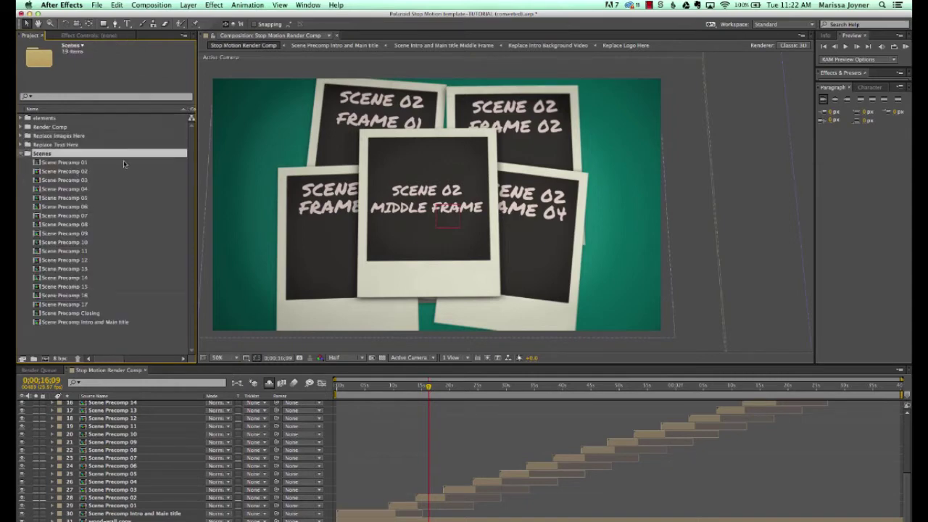
pyautogui.click(69, 163)
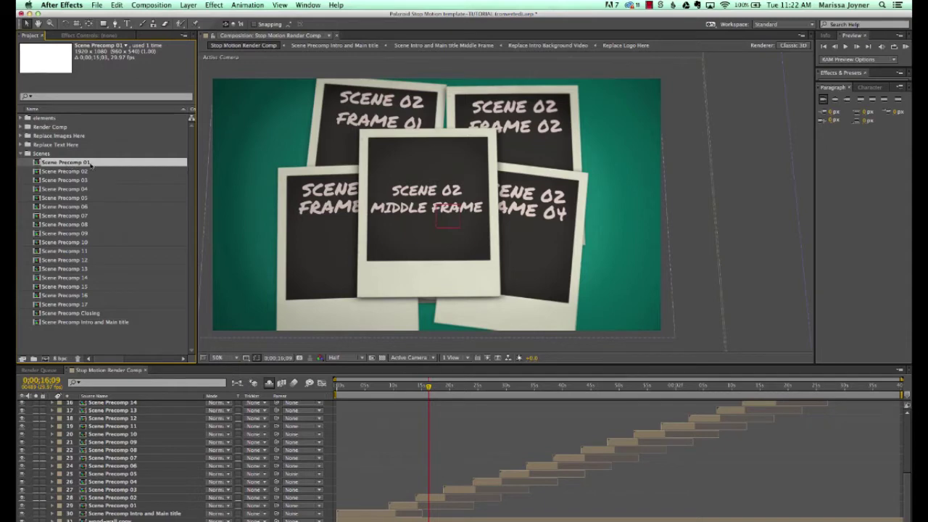
# Open Scene Precomp 01 at 0;00;02;06 and show the Photos Position Inside Frame Control effects
pyautogui.doubleClick(77, 165)
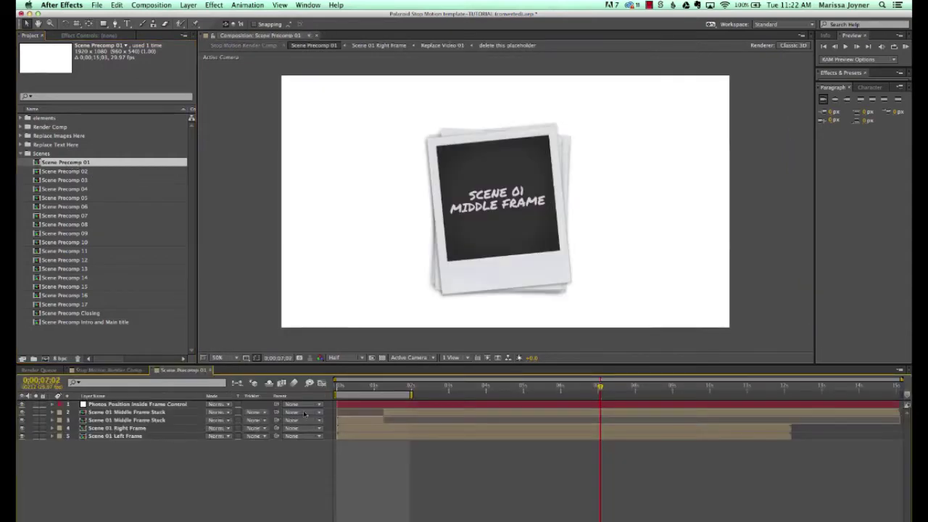
pyautogui.click(116, 404)
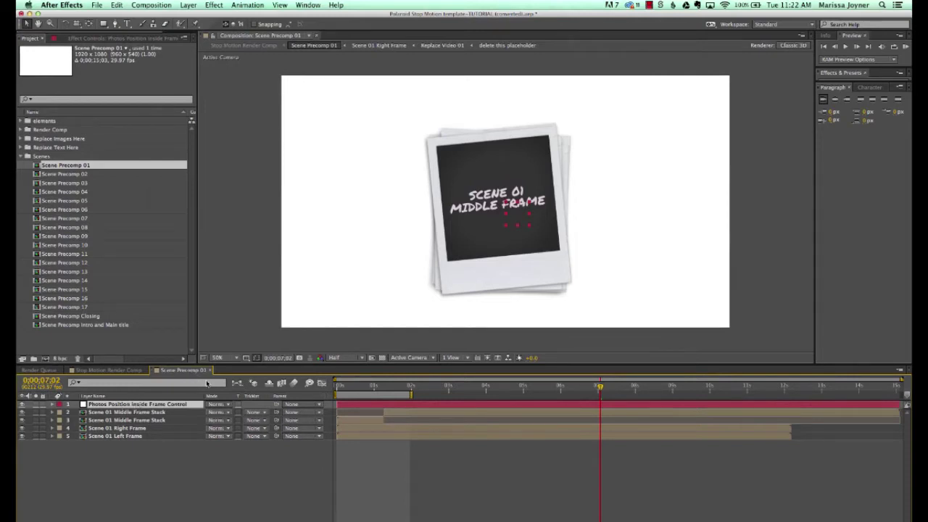
pyautogui.click(418, 385)
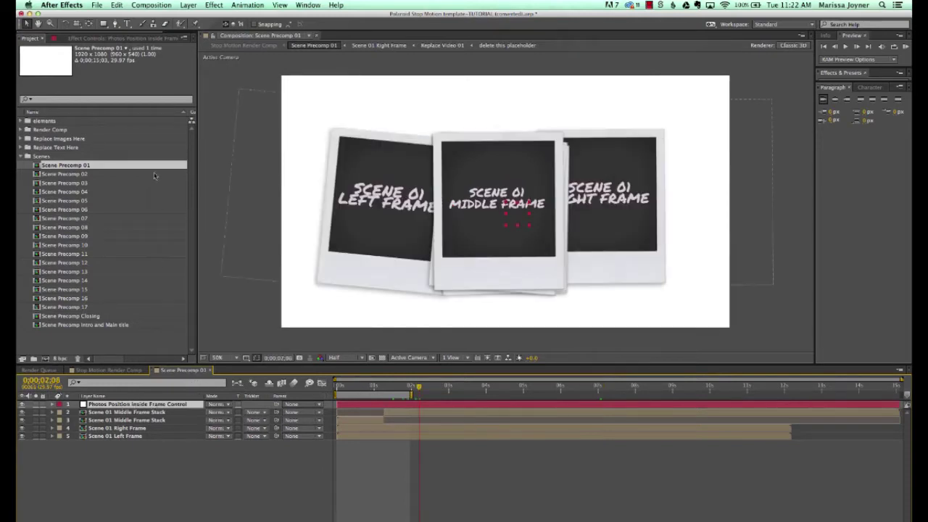
pyautogui.click(106, 38)
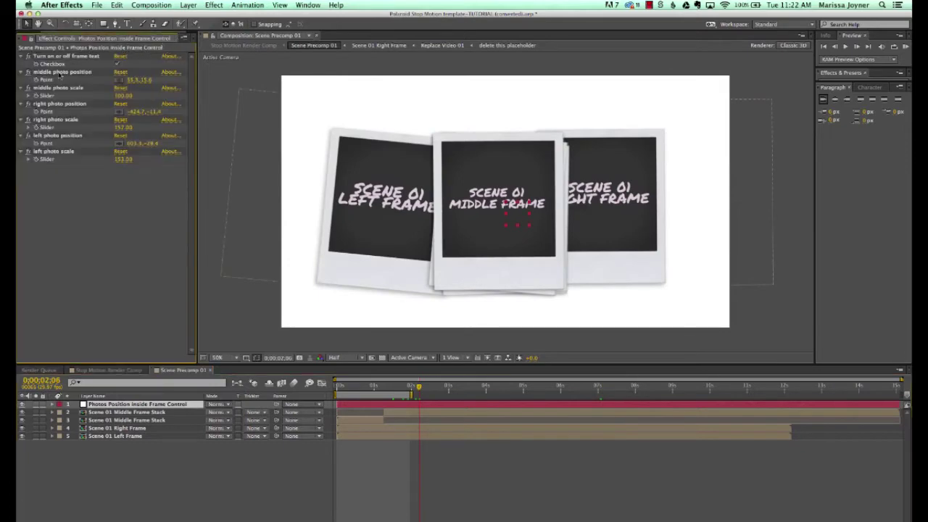
pyautogui.click(308, 5)
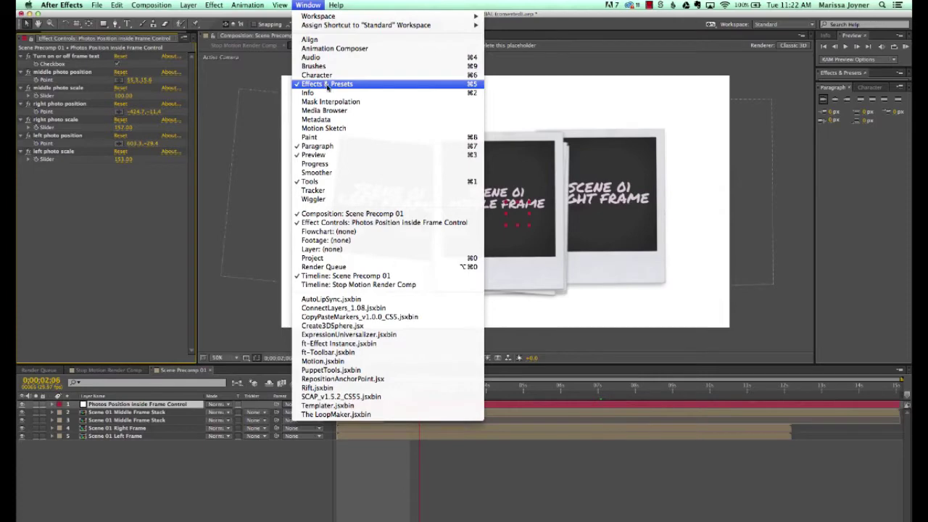
pyautogui.click(81, 217)
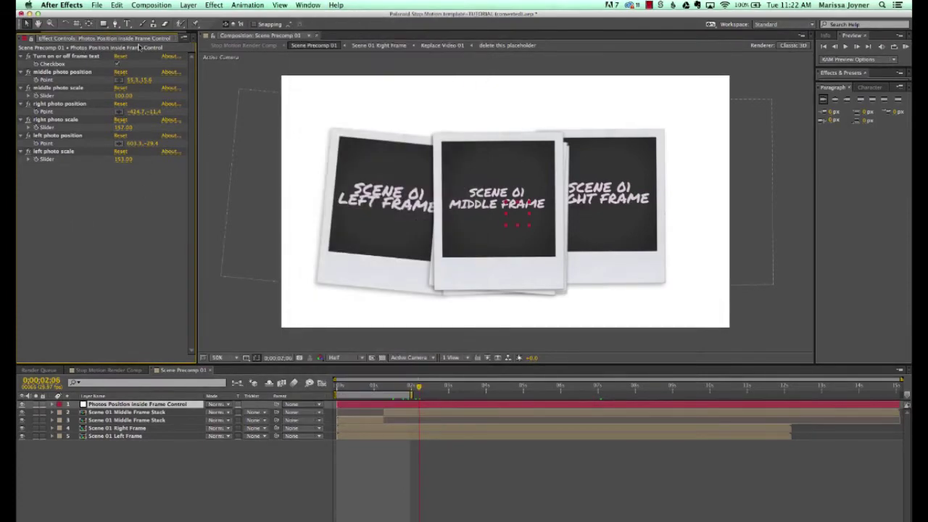
# Turn the Scene 01 frame text off and back on
pyautogui.click(60, 57)
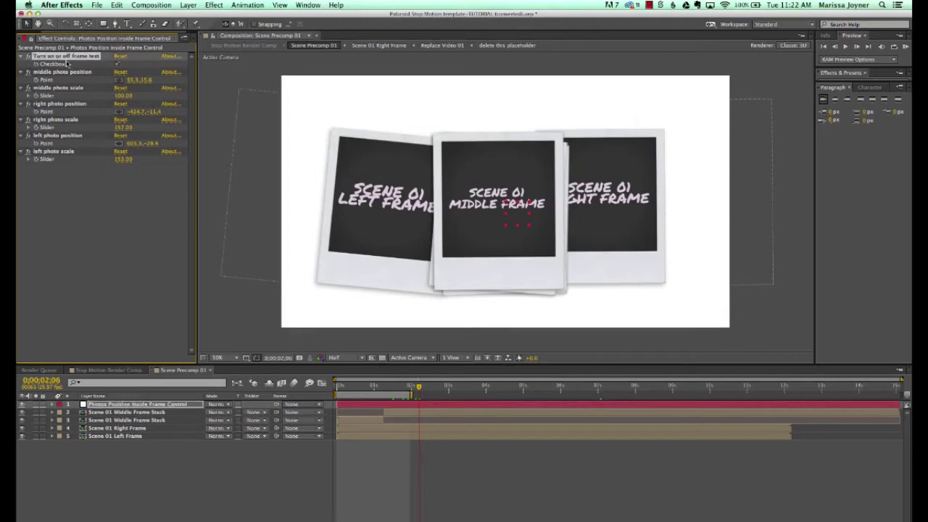
pyautogui.click(116, 65)
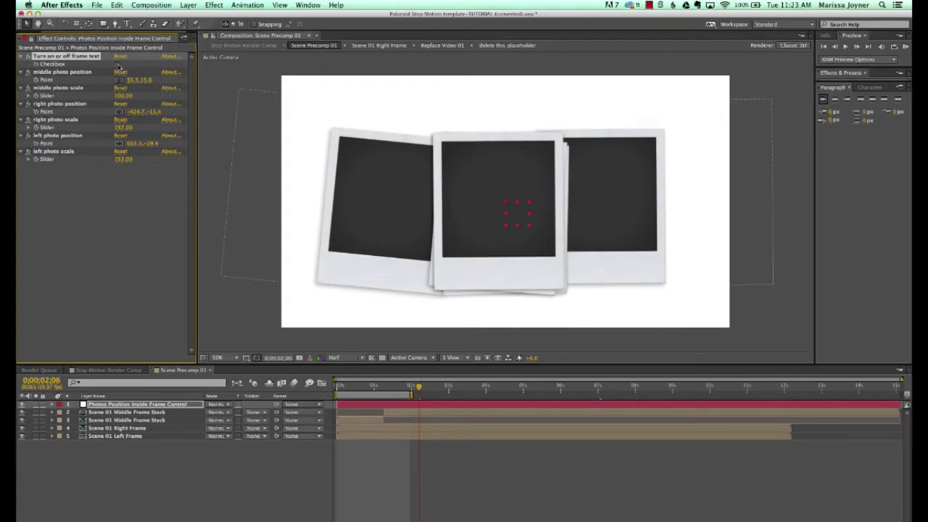
pyautogui.click(116, 64)
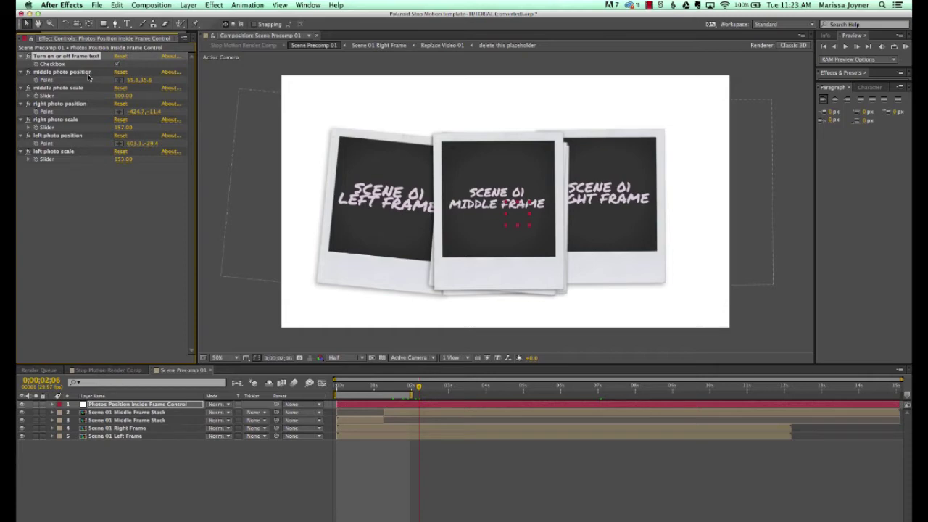
# Inspect the middle photo's position and scale settings
pyautogui.click(68, 73)
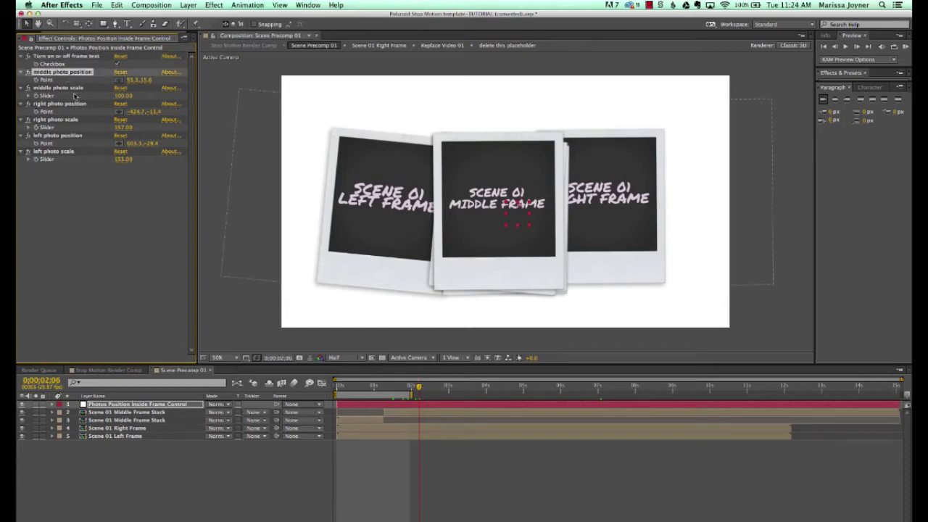
pyautogui.click(68, 89)
pyautogui.click(96, 75)
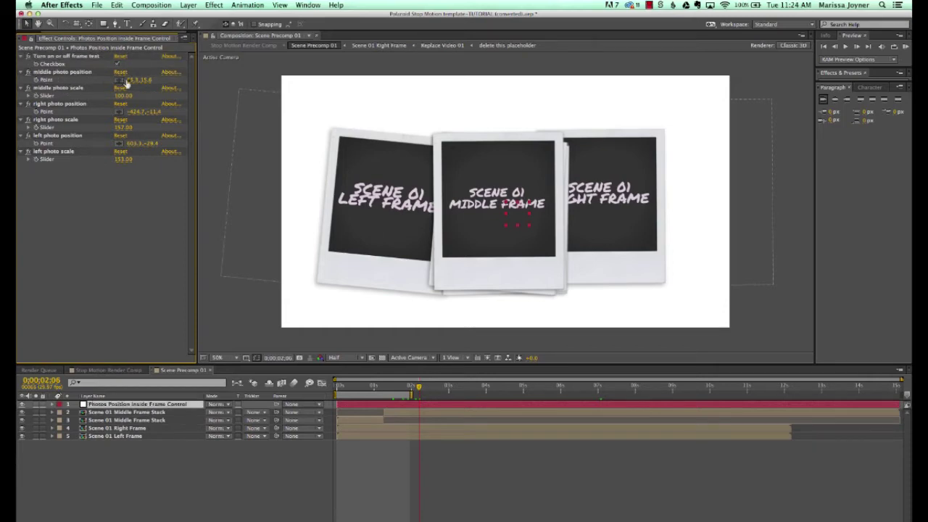
pyautogui.click(86, 73)
pyautogui.click(79, 90)
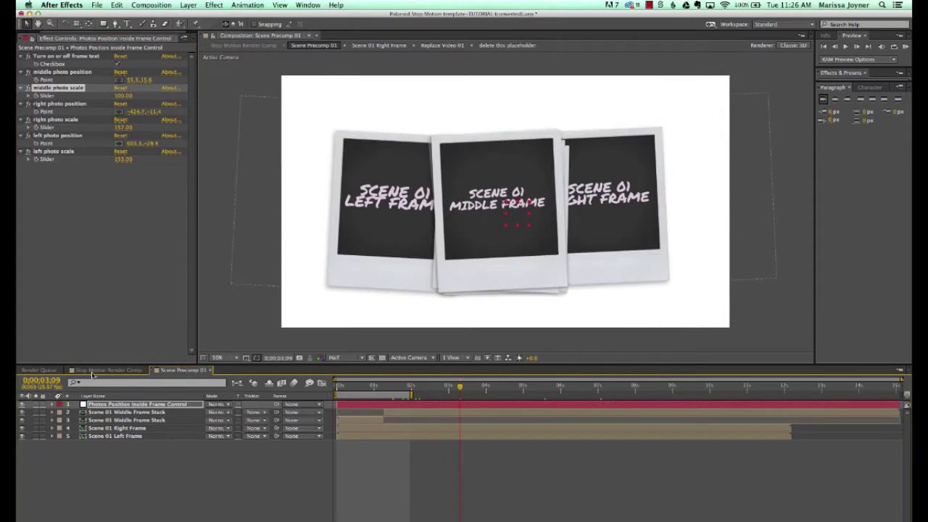
# In the render comp's Frame and Background controls, try the White Square Frame instead of Polaroid Frames
pyautogui.click(108, 371)
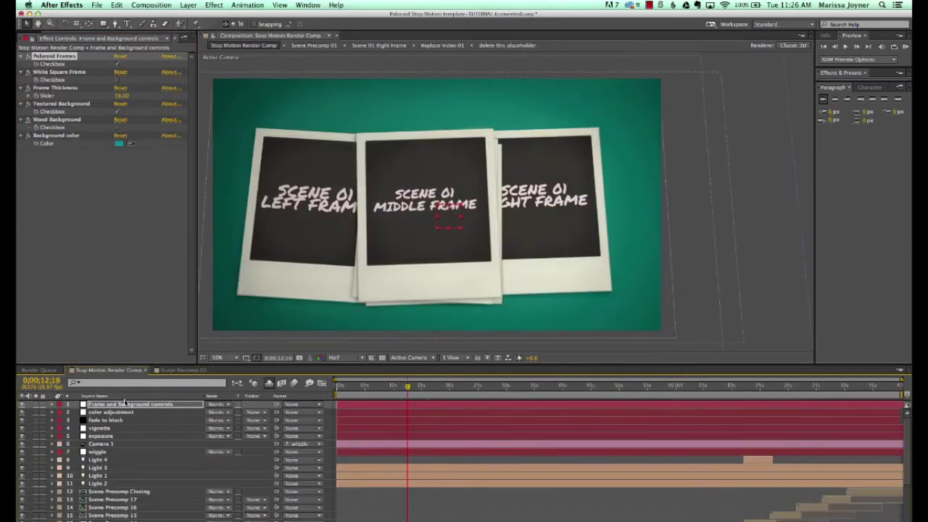
pyautogui.click(127, 404)
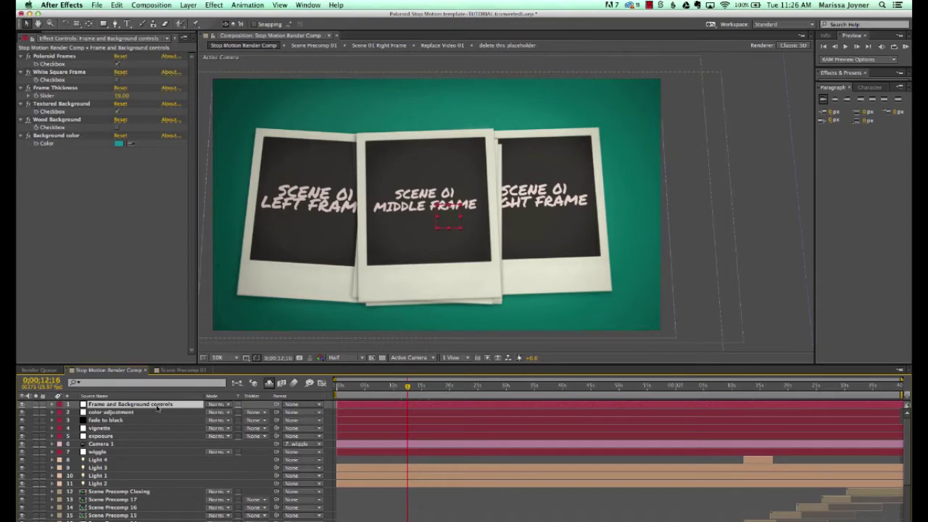
pyautogui.click(52, 64)
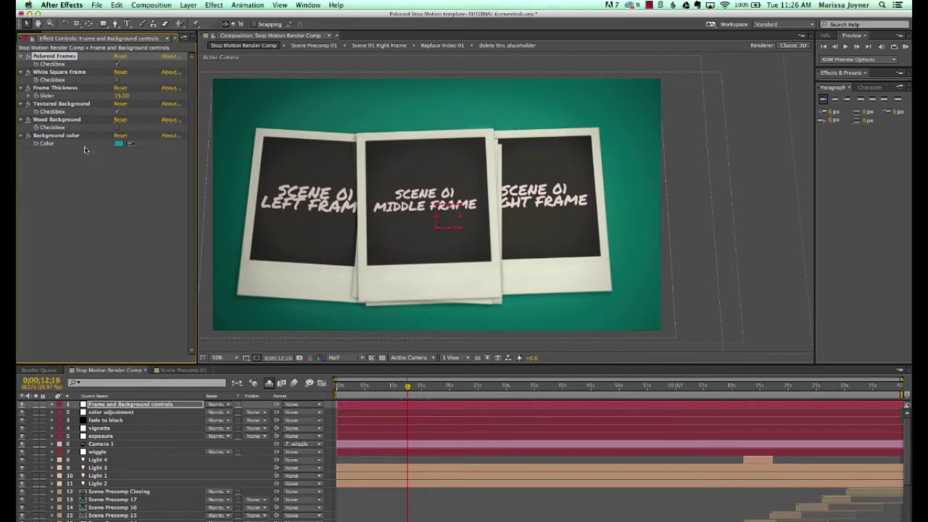
pyautogui.click(118, 64)
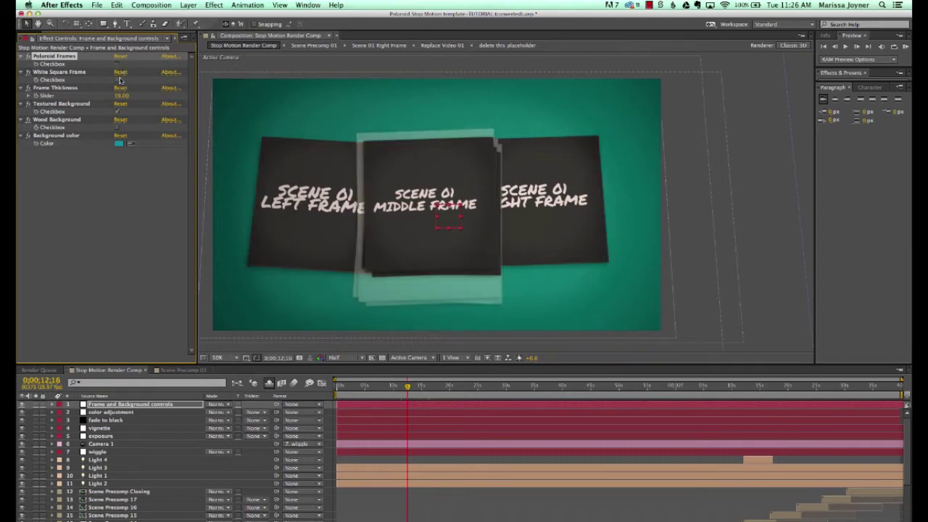
pyautogui.click(118, 80)
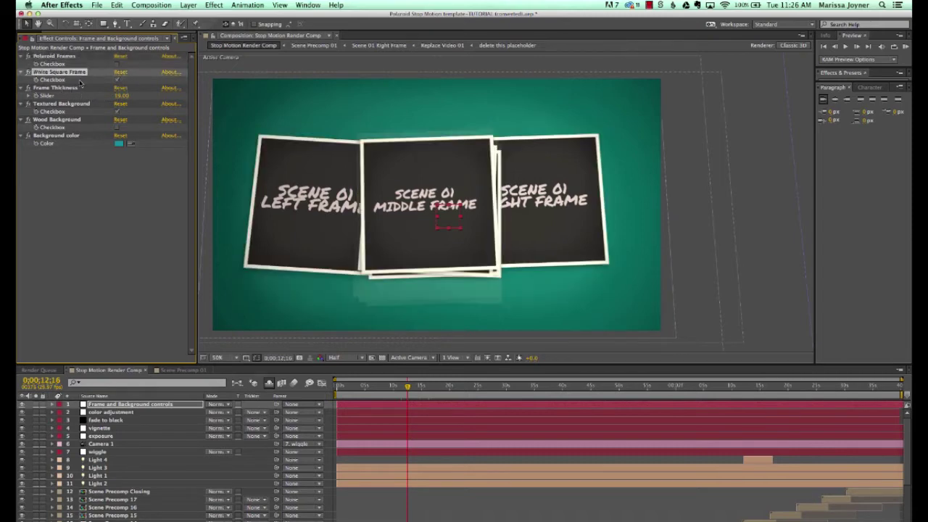
pyautogui.click(118, 64)
# Raise Frame Thickness to 27 and restore the polaroid frame style
pyautogui.click(139, 74)
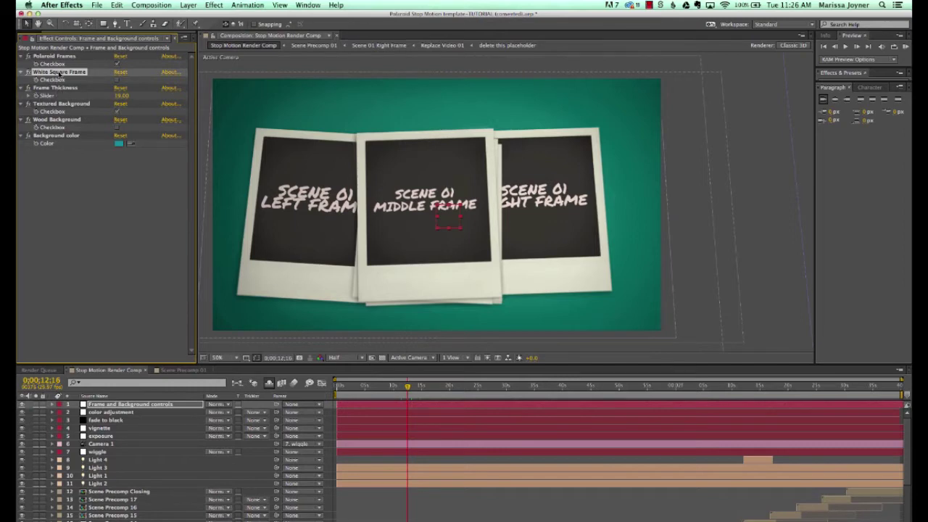
pyautogui.click(117, 64)
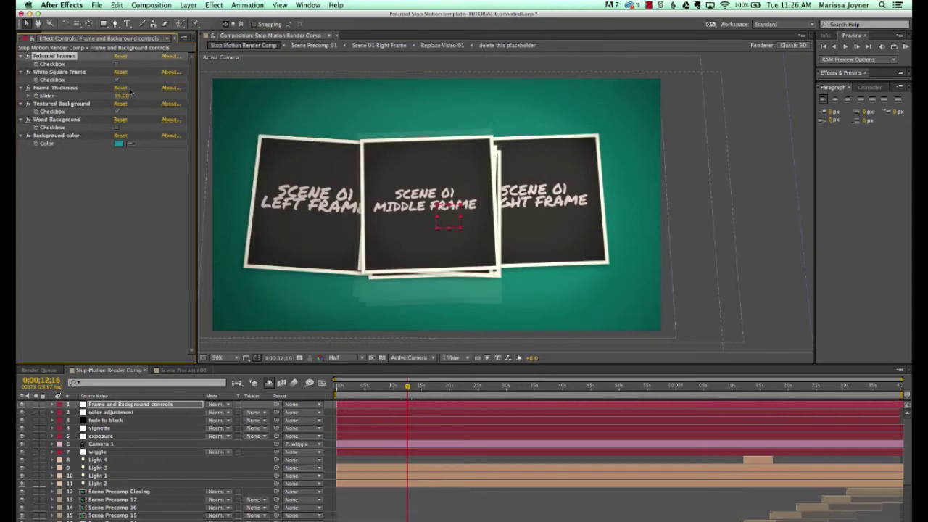
pyautogui.moveTo(122, 95)
pyautogui.mouseDown()
pyautogui.moveTo(143, 103)
pyautogui.moveTo(112, 101)
pyautogui.mouseUp()
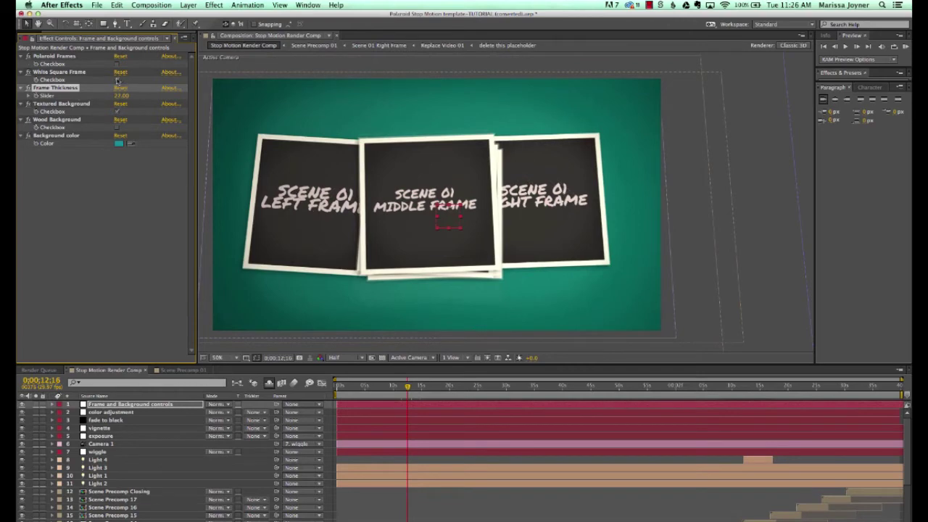
pyautogui.click(118, 80)
pyautogui.click(117, 64)
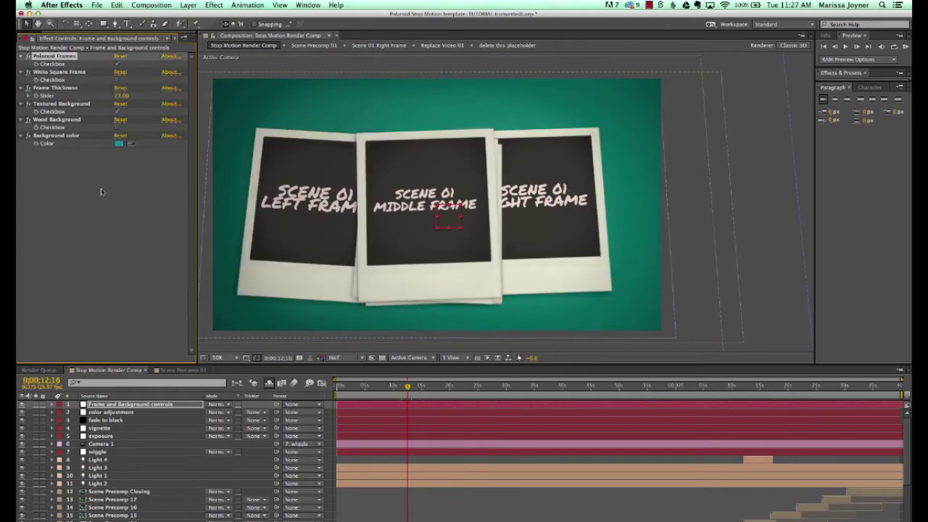
# Turn off the textured background, try wood planks, then cancel a lighter teal background colour
pyautogui.click(116, 111)
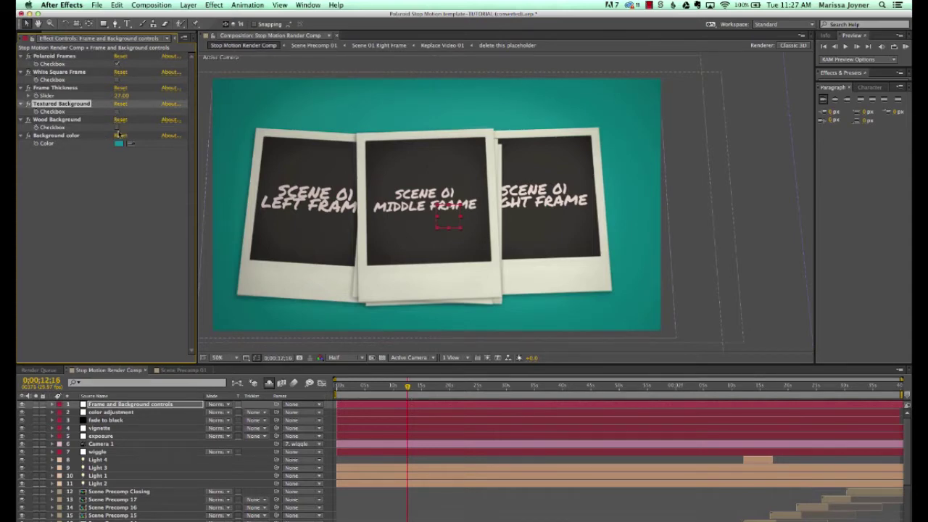
pyautogui.click(117, 129)
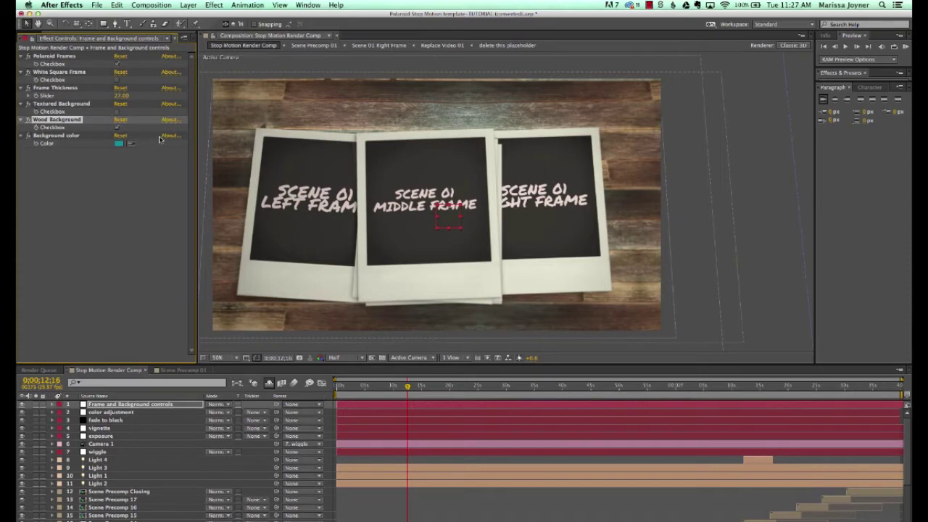
pyautogui.click(116, 127)
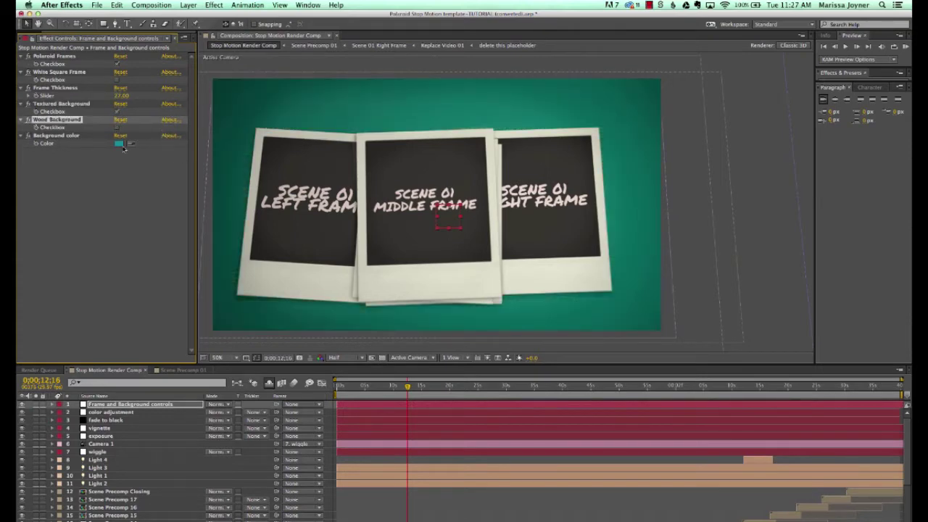
pyautogui.click(119, 143)
pyautogui.click(607, 353)
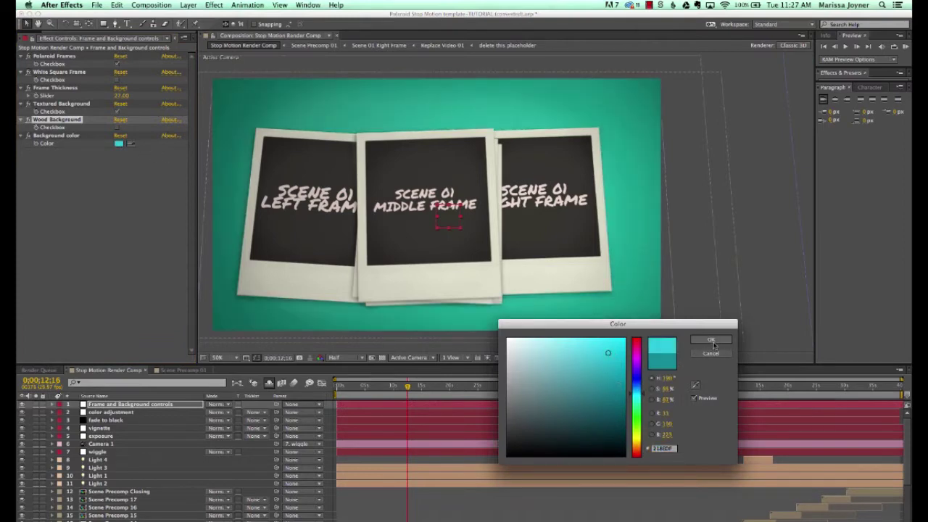
pyautogui.click(711, 353)
# Collapse Scenes, expand Replace Text Here, and open the Replace intro polaroid frame text comp
pyautogui.click(30, 37)
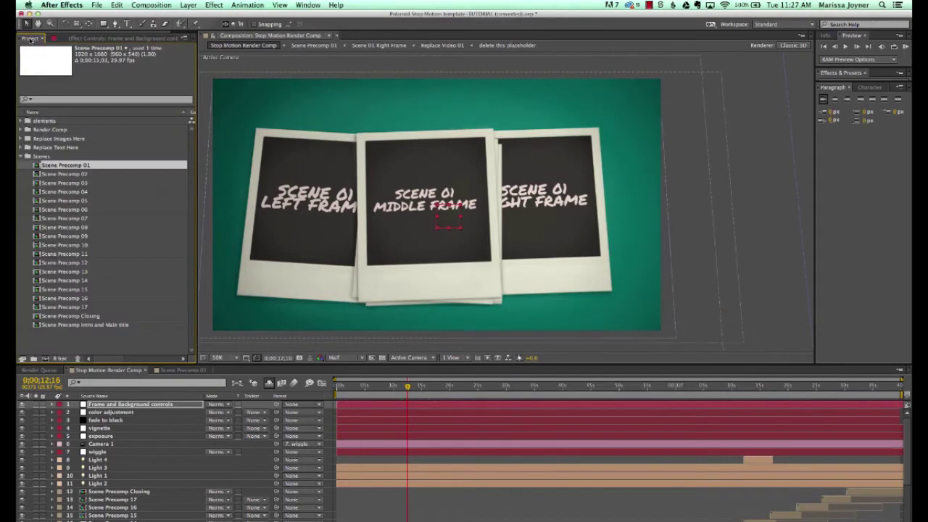
pyautogui.click(21, 156)
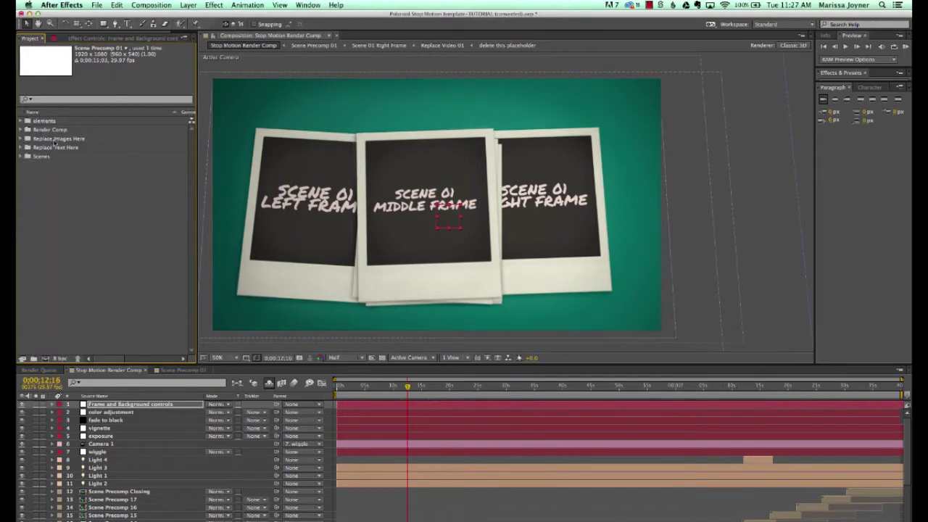
pyautogui.click(60, 140)
pyautogui.click(54, 147)
pyautogui.click(355, 386)
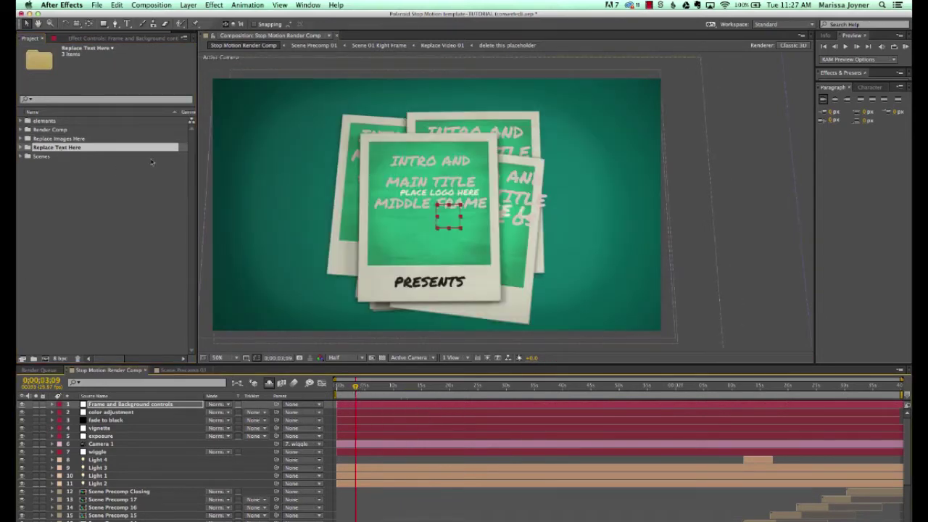
pyautogui.click(21, 147)
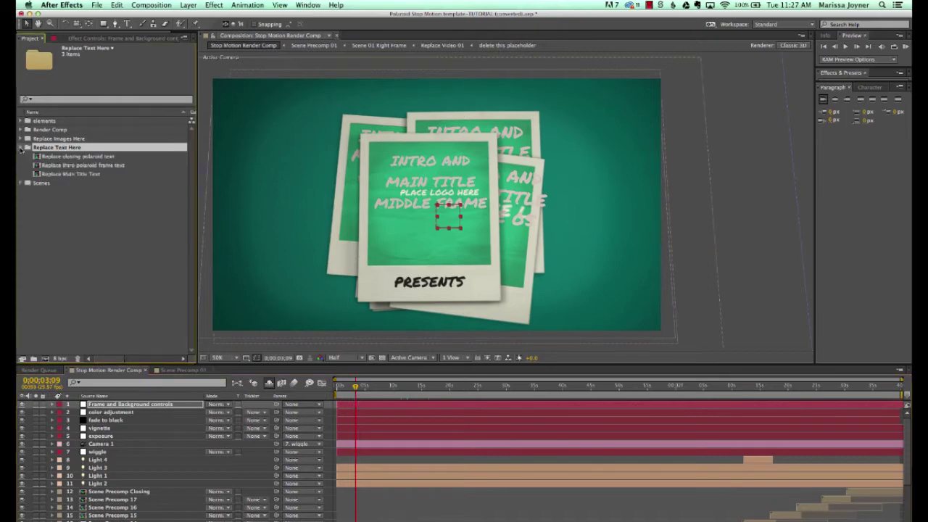
pyautogui.click(87, 165)
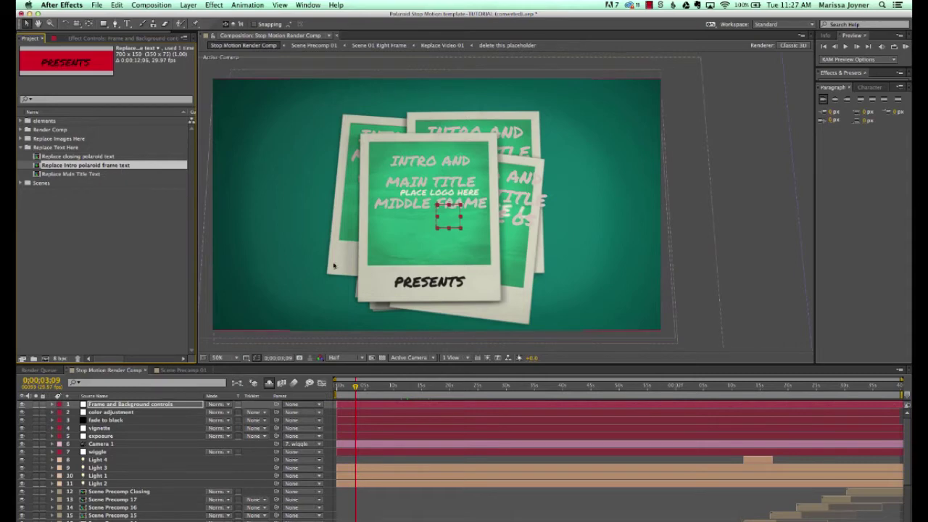
pyautogui.doubleClick(93, 167)
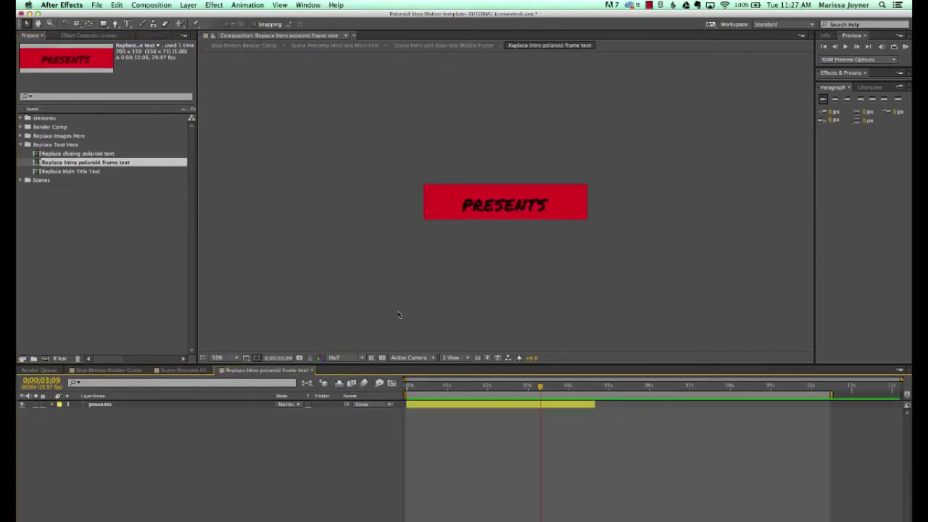
# Change the intro caption from PRESENTS to YOUR TEXT HERE and centre it in the red bar
pyautogui.click(109, 404)
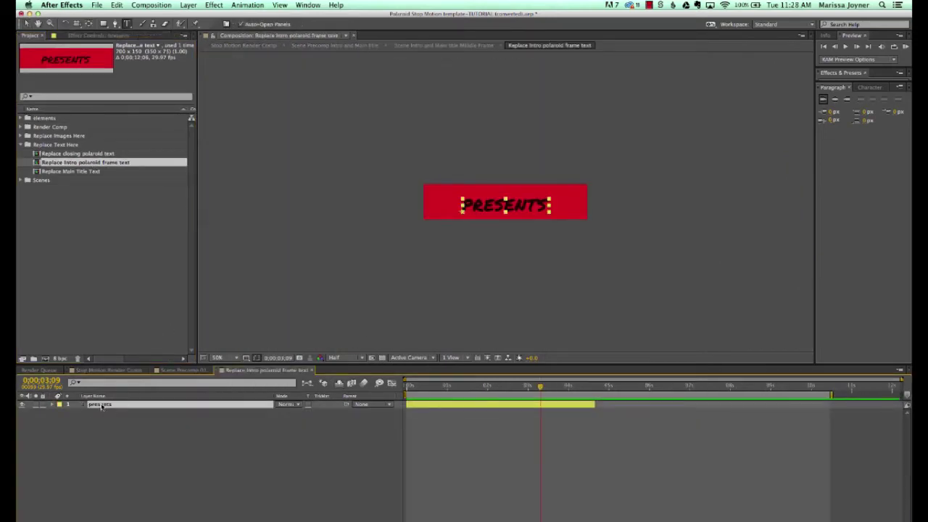
pyautogui.doubleClick(105, 406)
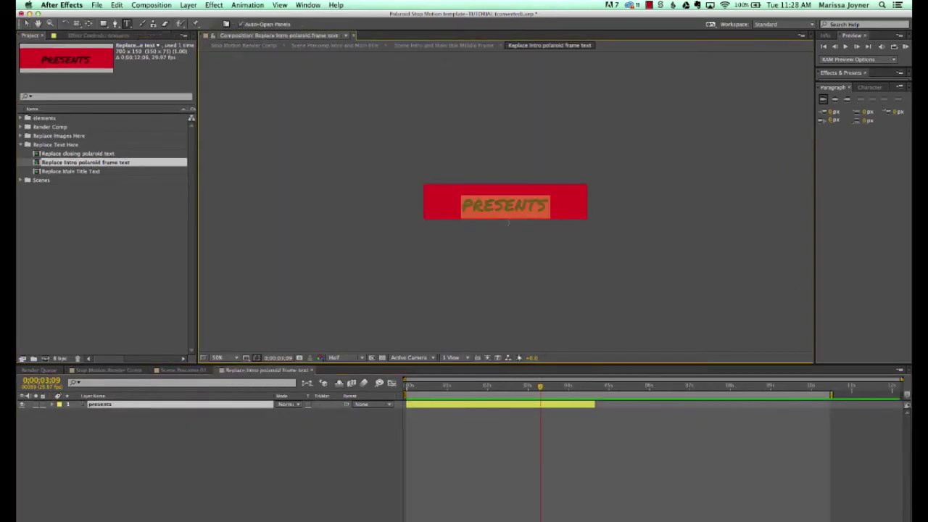
pyautogui.write('YOUR TEXT HE')
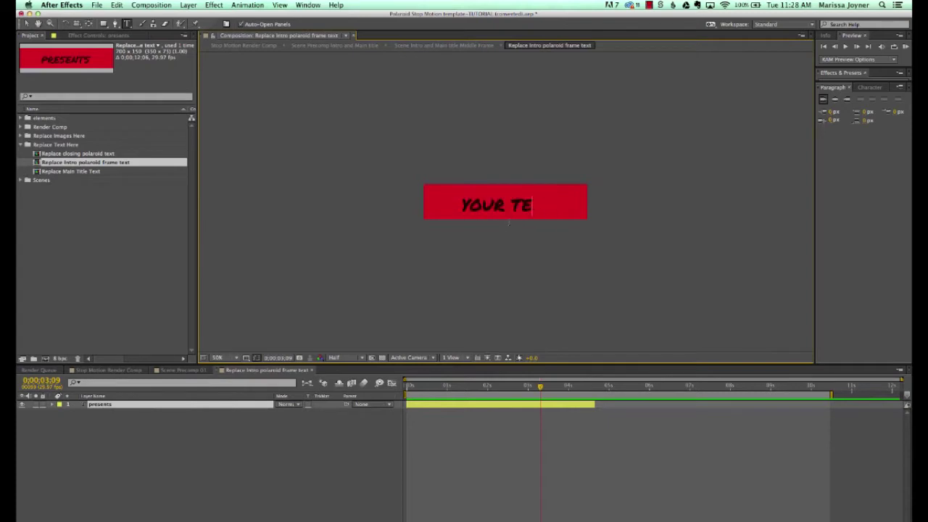
pyautogui.click(26, 24)
pyautogui.click(509, 207)
pyautogui.moveTo(509, 207); pyautogui.dragTo(483, 204)
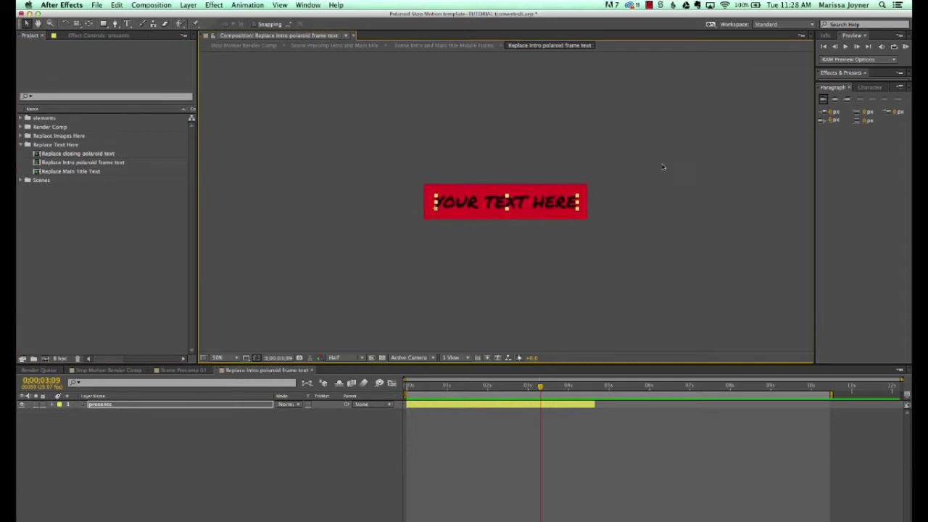
pyautogui.press('super+6')
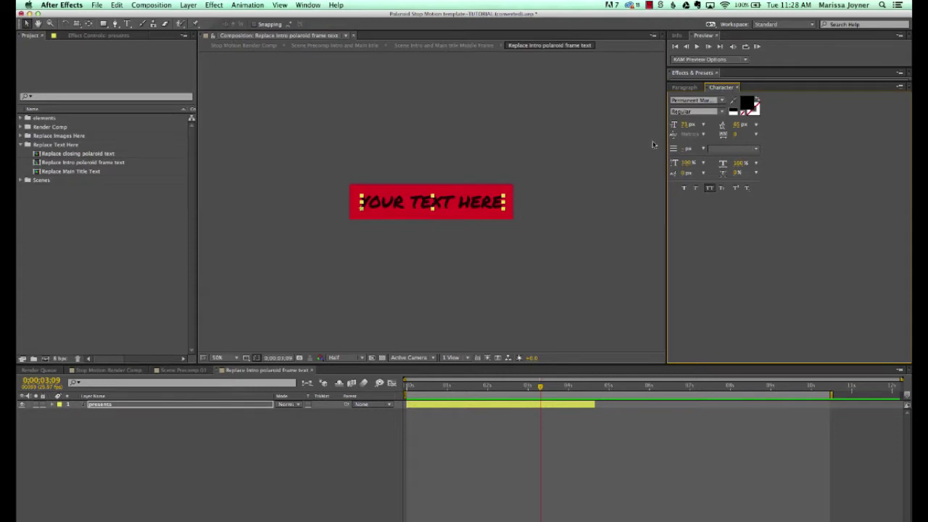
pyautogui.click(109, 370)
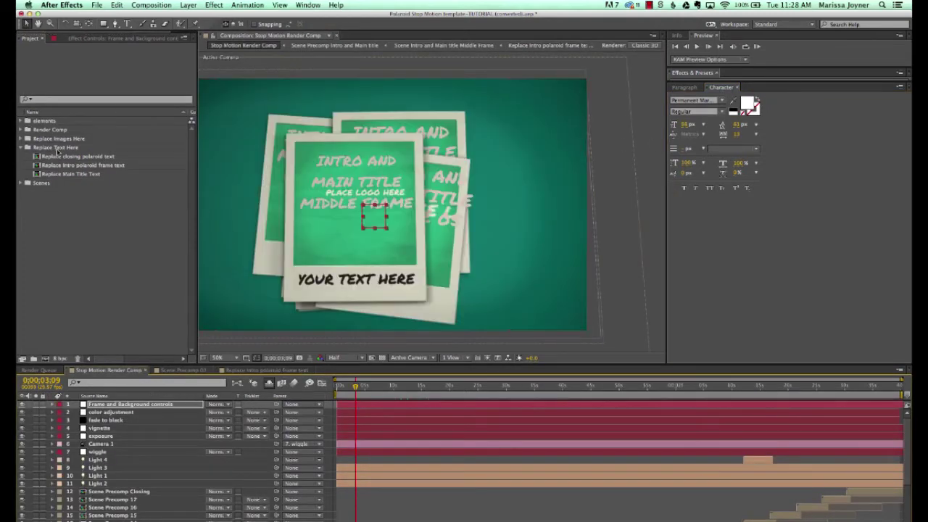
pyautogui.click(57, 174)
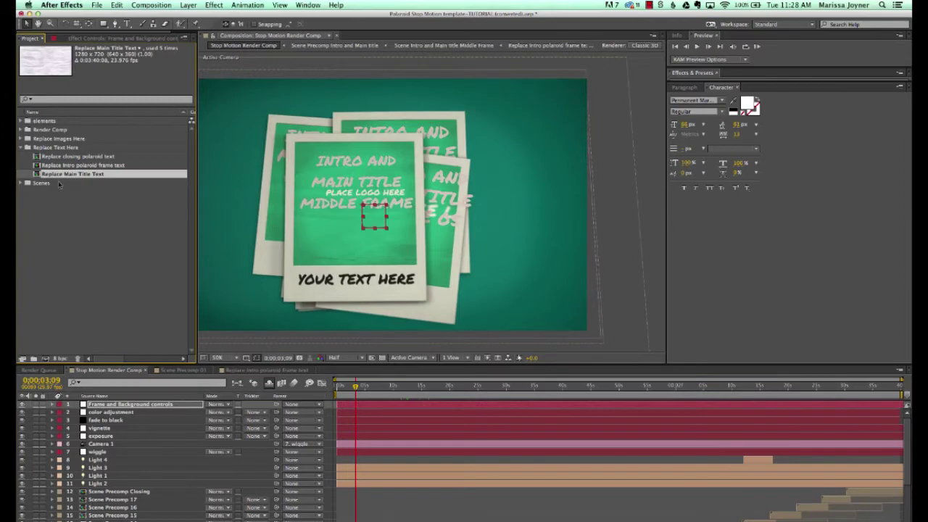
# Replace the POLAROID title word with NEW TITLE in the Replace Main Title Text comp
pyautogui.doubleClick(97, 175)
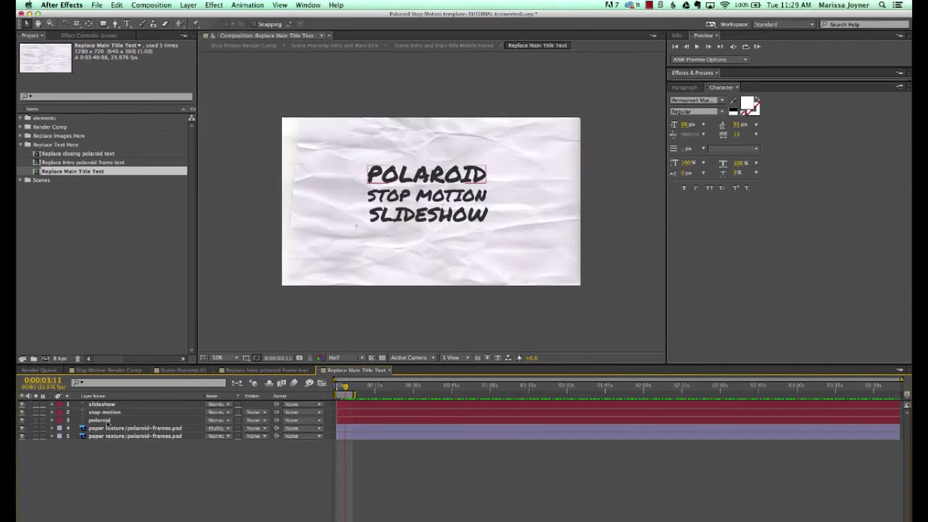
pyautogui.doubleClick(108, 421)
pyautogui.write('NEW TITLE')
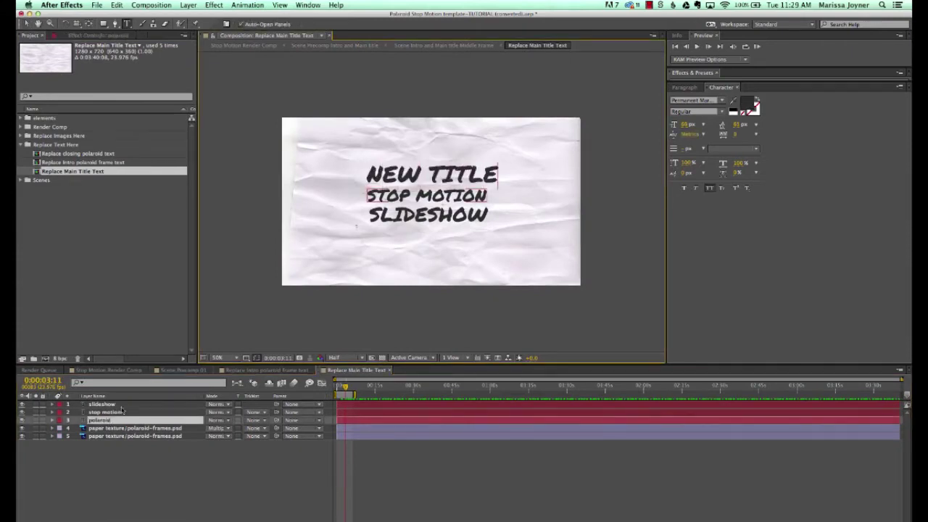
pyautogui.click(132, 446)
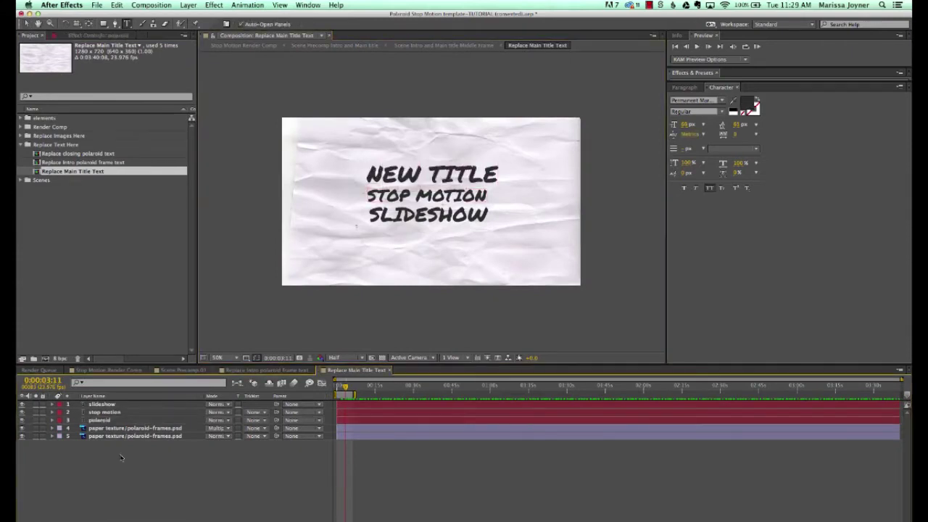
pyautogui.click(128, 252)
pyautogui.press('v')
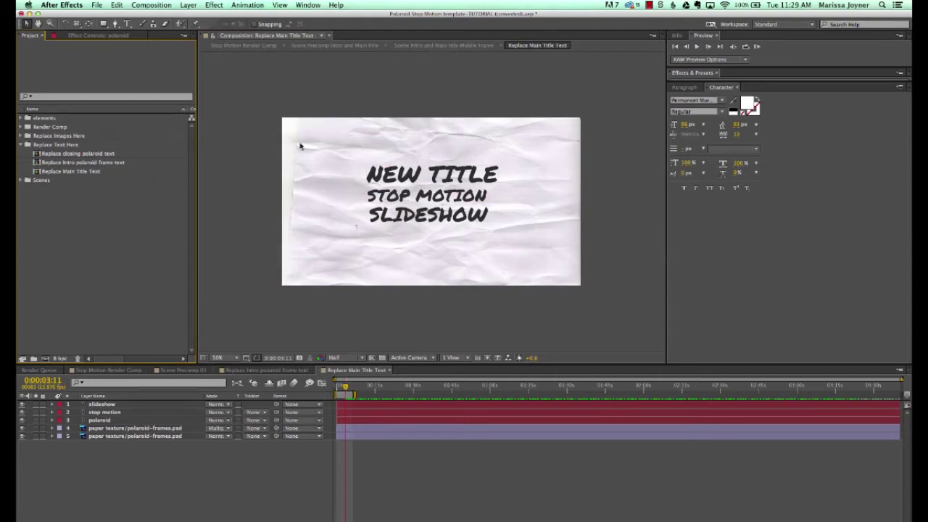
# Import the children playing.mov clip into the project
pyautogui.click(95, 5)
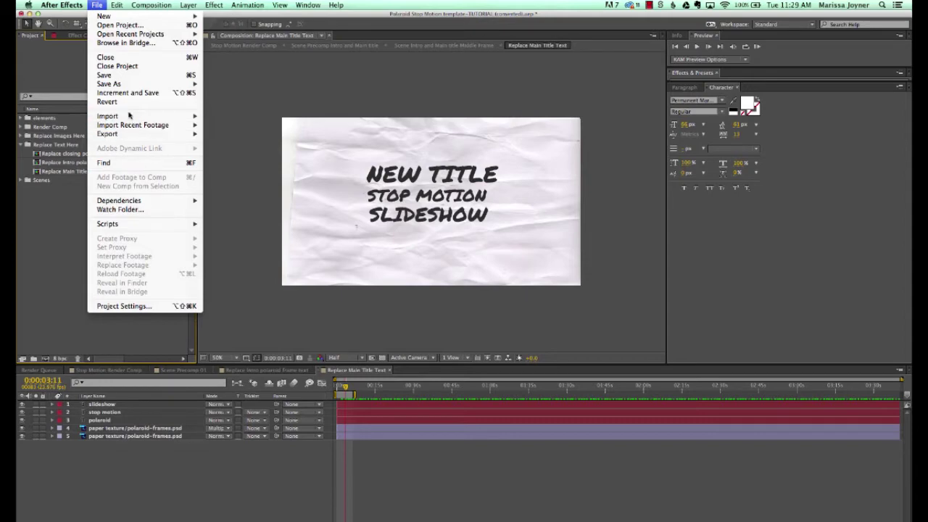
pyautogui.moveTo(129, 119)
pyautogui.click(219, 116)
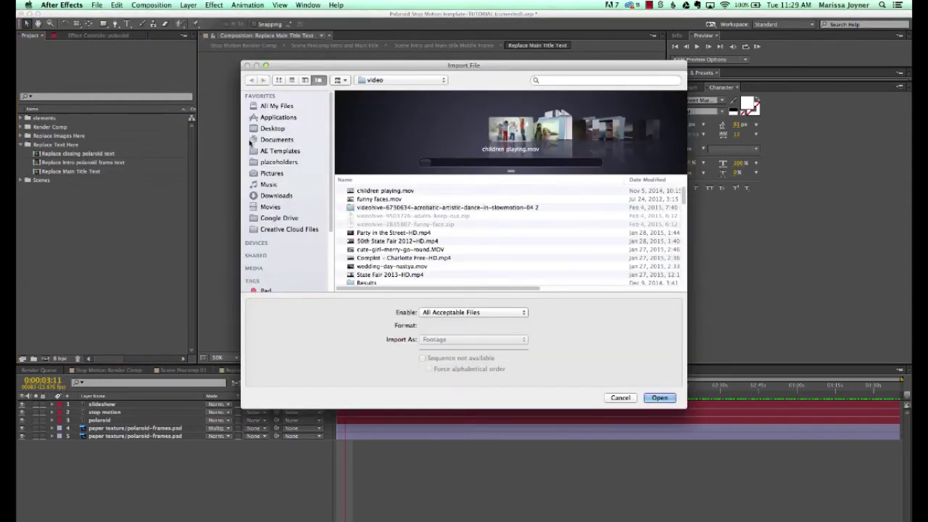
pyautogui.click(384, 191)
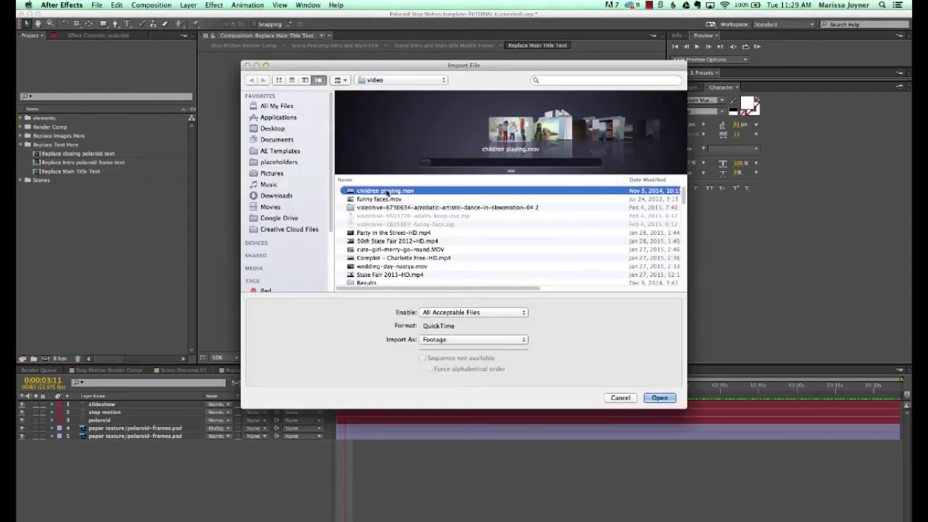
pyautogui.click(657, 398)
# Place the clip below the title text layers and scale it to about 79%
pyautogui.moveTo(77, 121); pyautogui.dragTo(129, 430)
pyautogui.press('s')
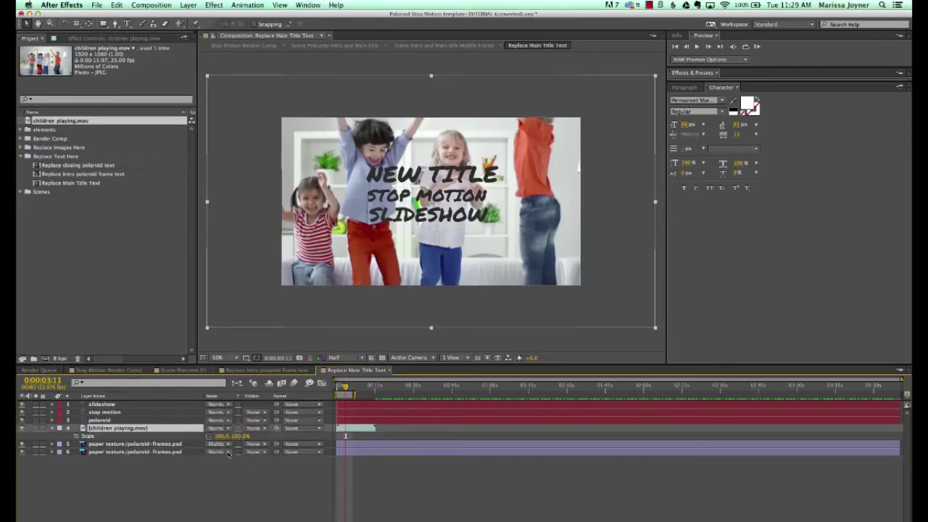
pyautogui.moveTo(234, 436); pyautogui.dragTo(213, 436)
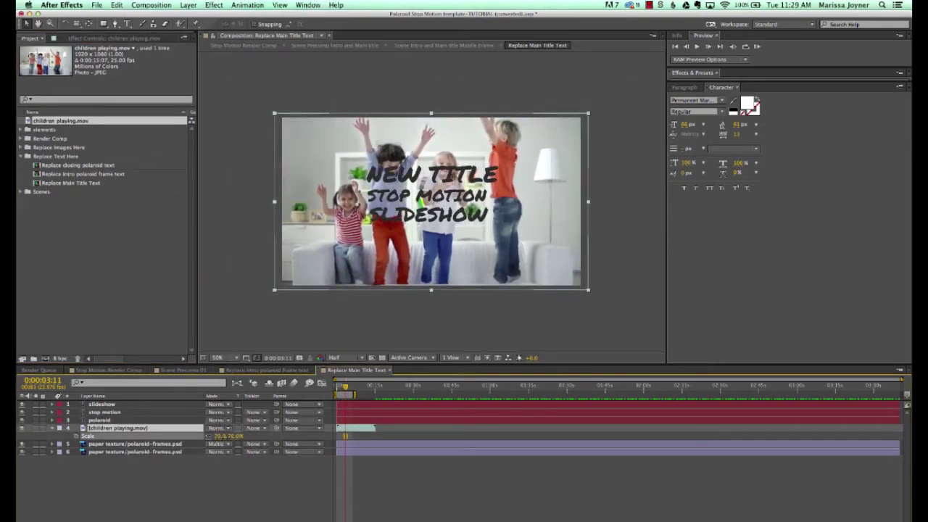
pyautogui.click(109, 370)
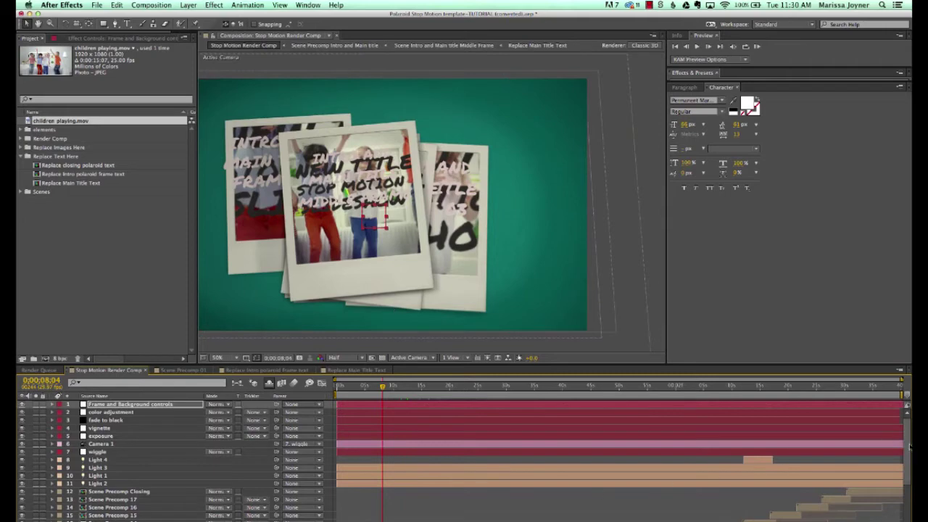
# Open the Scene Precomp Intro and Main title to view its frame control effects
pyautogui.scroll(-5, 867, 442)
pyautogui.click(108, 520)
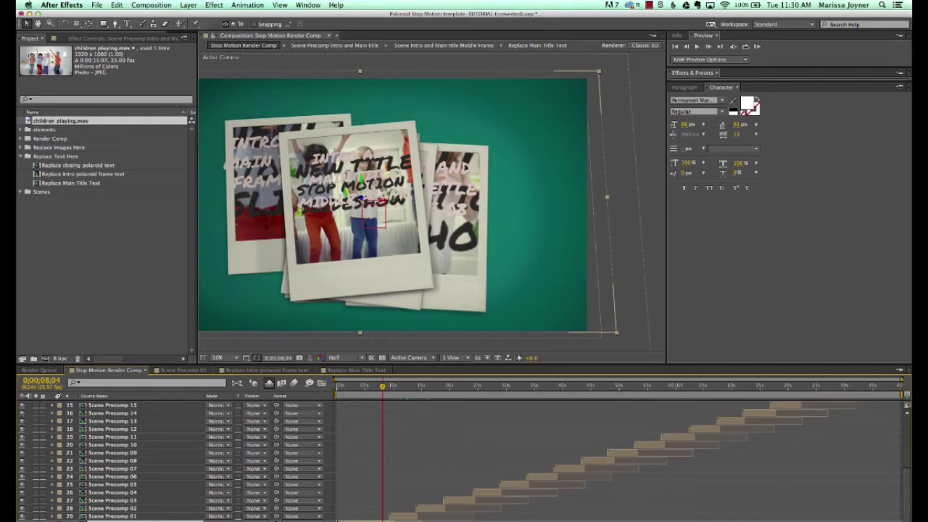
pyautogui.doubleClick(109, 516)
pyautogui.click(108, 406)
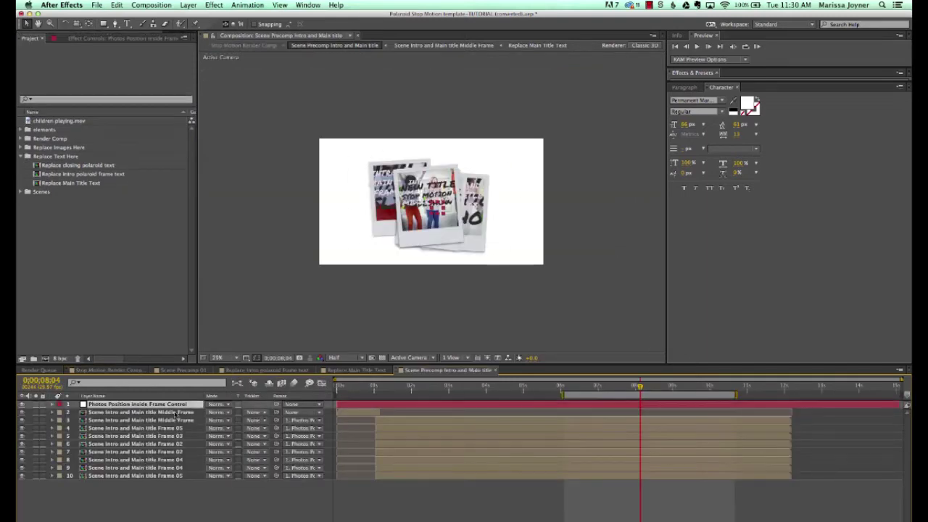
pyautogui.click(114, 39)
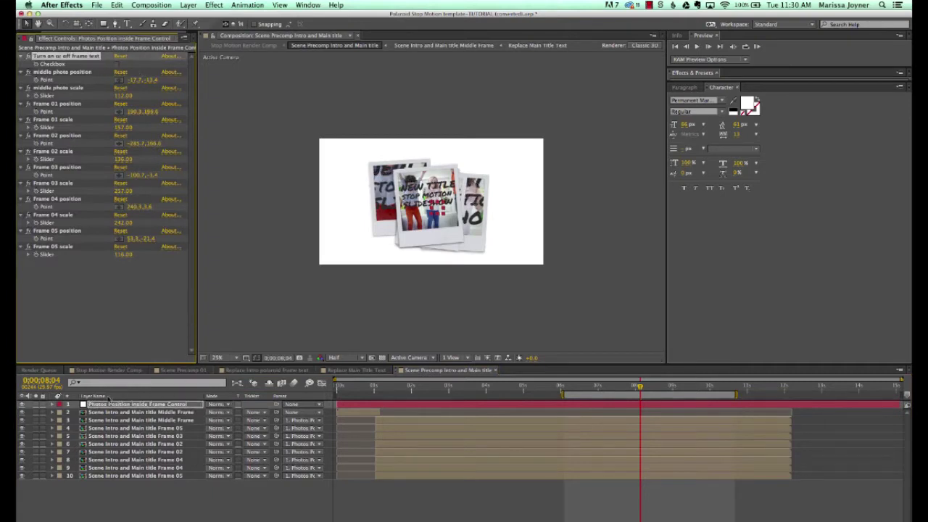
pyautogui.click(108, 371)
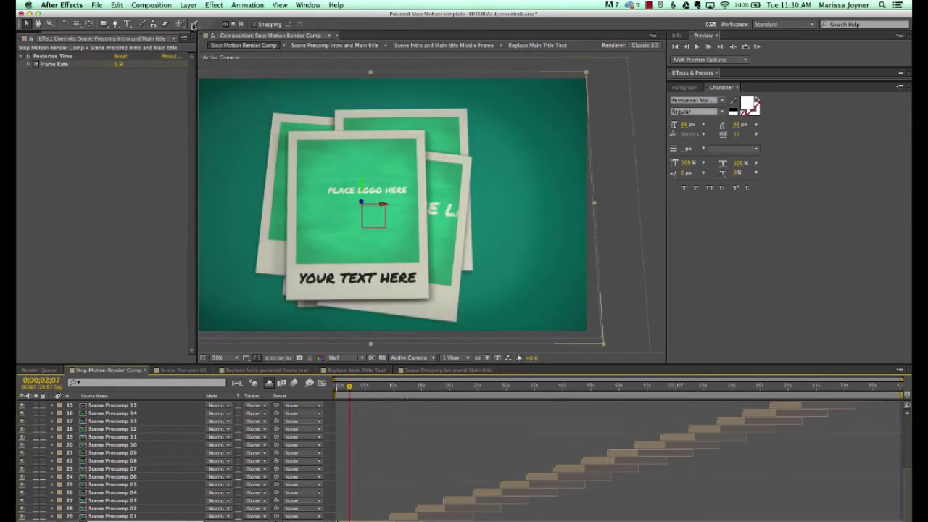
# Expand Replace Images Here > Replace Logo and open the Replace Logo Here composition
pyautogui.click(33, 38)
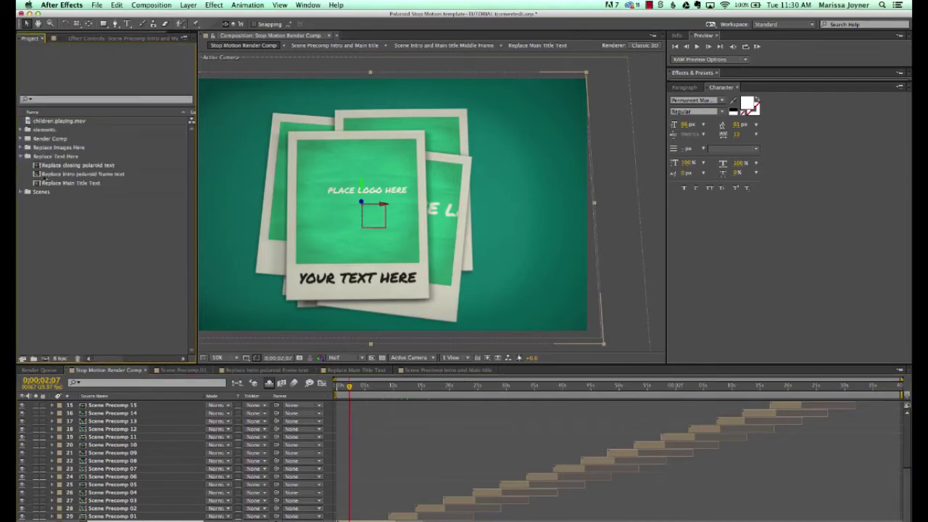
pyautogui.click(68, 151)
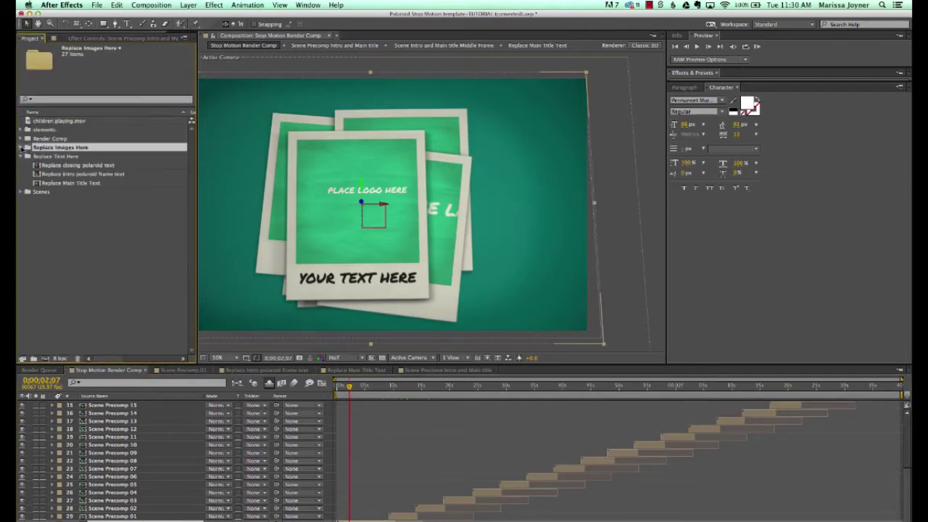
pyautogui.click(21, 147)
pyautogui.click(62, 157)
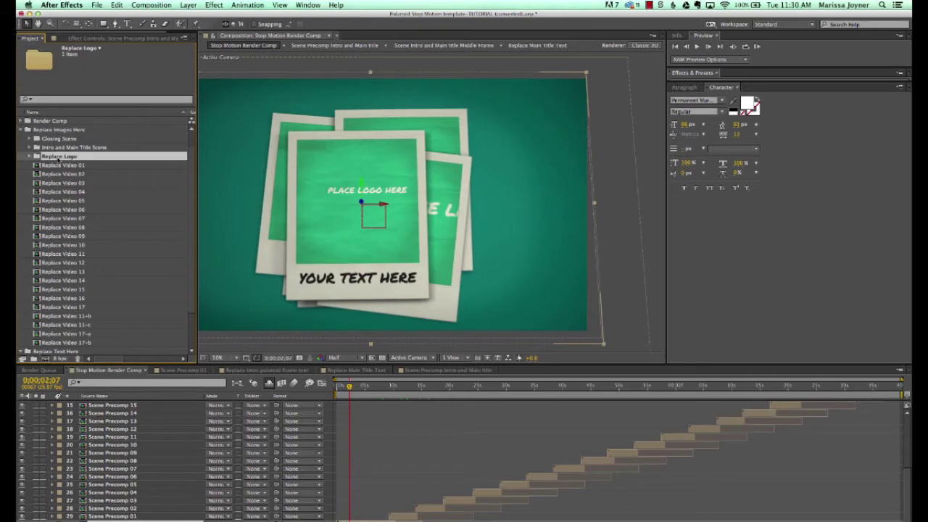
pyautogui.click(29, 156)
pyautogui.click(48, 165)
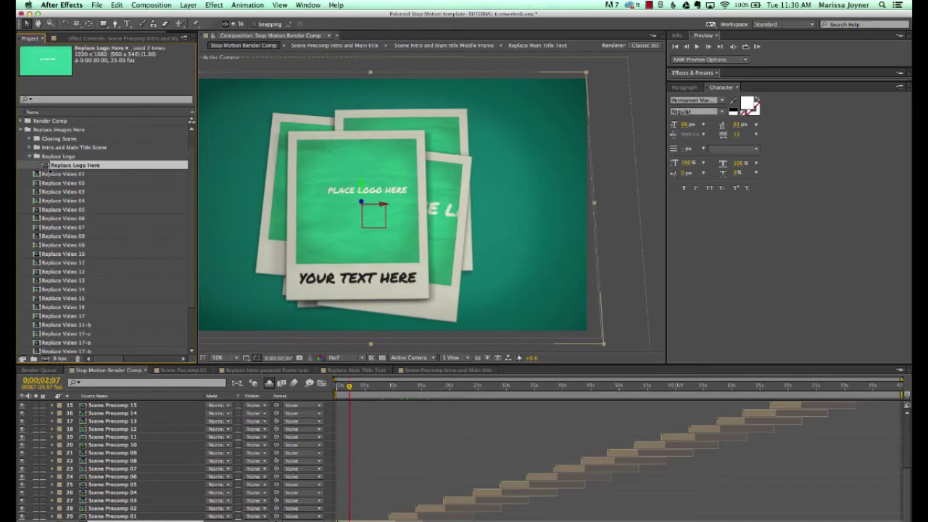
pyautogui.doubleClick(90, 167)
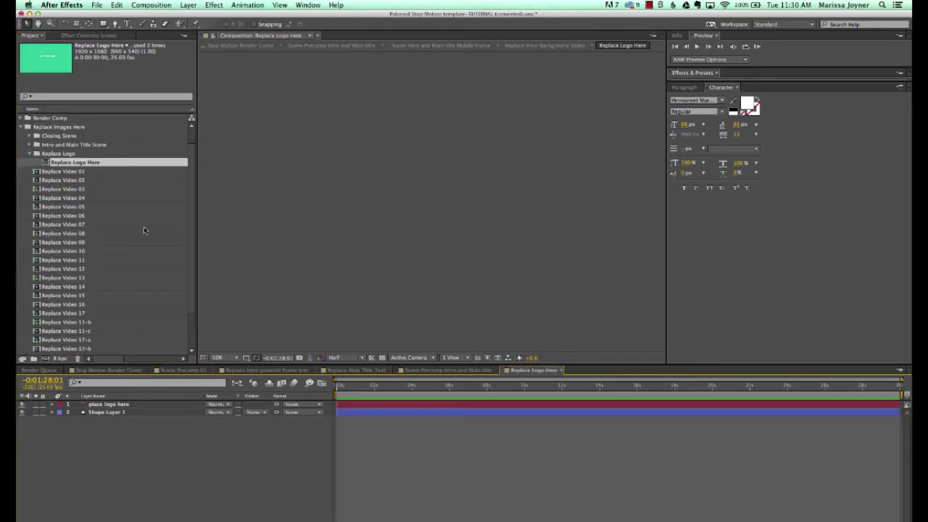
# Change the PLACE LOGO HERE text to HEY and centre it in the frame
pyautogui.click(365, 396)
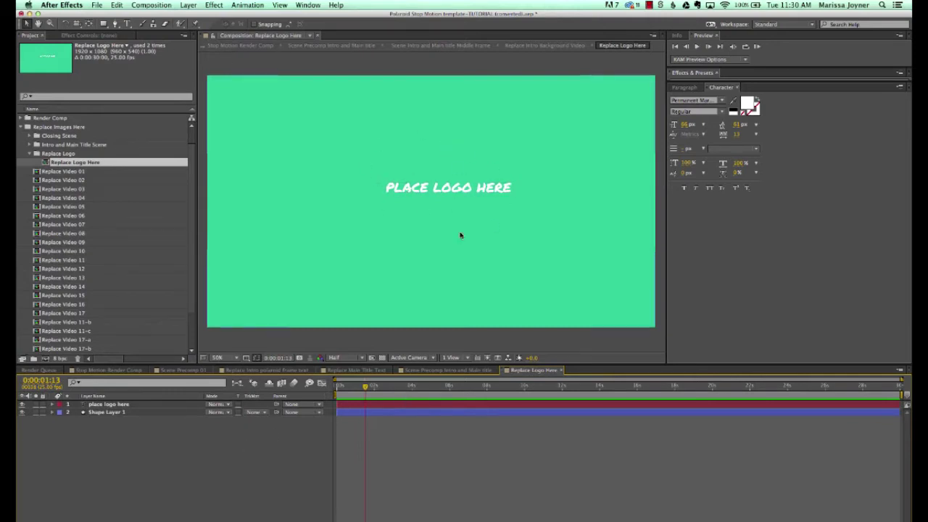
pyautogui.doubleClick(113, 404)
pyautogui.write('hey')
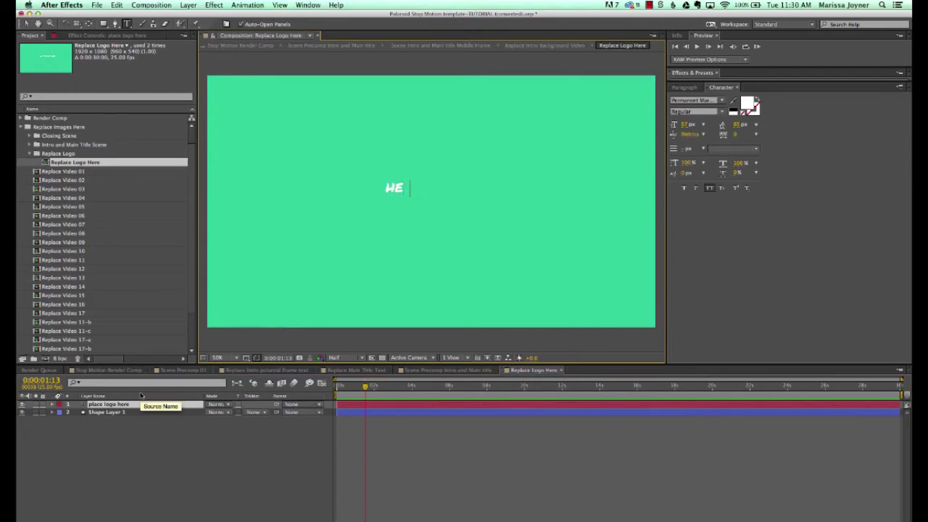
pyautogui.click(126, 433)
pyautogui.press('v')
pyautogui.moveTo(394, 186); pyautogui.dragTo(429, 188)
pyautogui.click(109, 370)
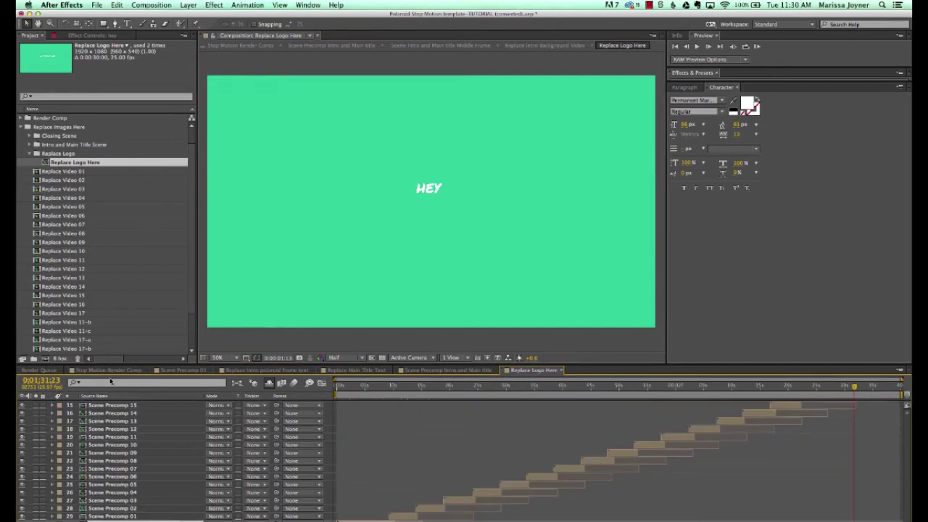
pyautogui.click(348, 385)
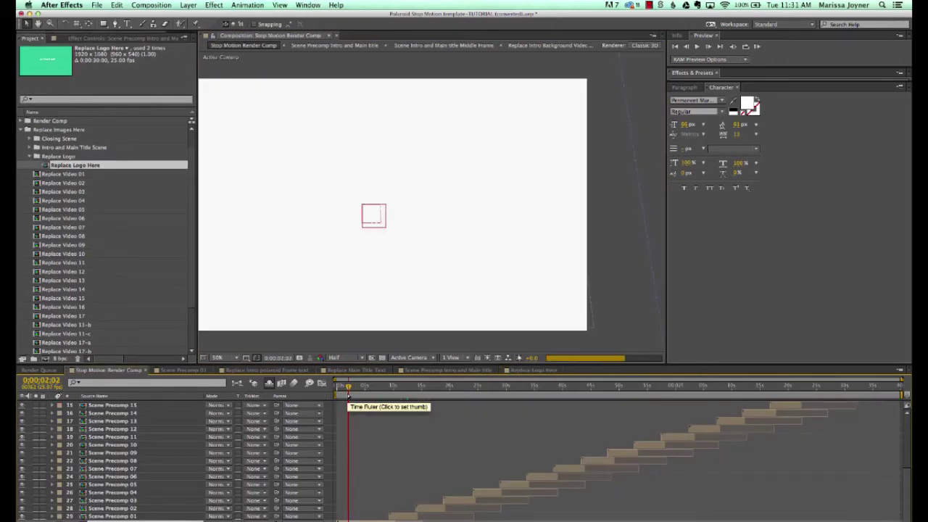
# Open Scene Precomp 01 and uncheck 'Turn on or off frame text' on its control layer
pyautogui.moveTo(348, 392); pyautogui.dragTo(400, 386)
pyautogui.click(417, 506)
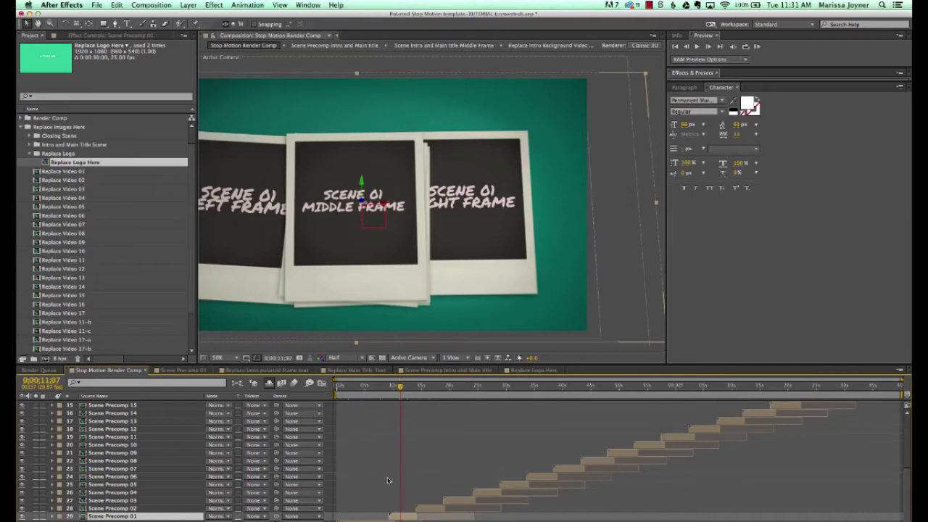
pyautogui.doubleClick(403, 517)
pyautogui.click(391, 119)
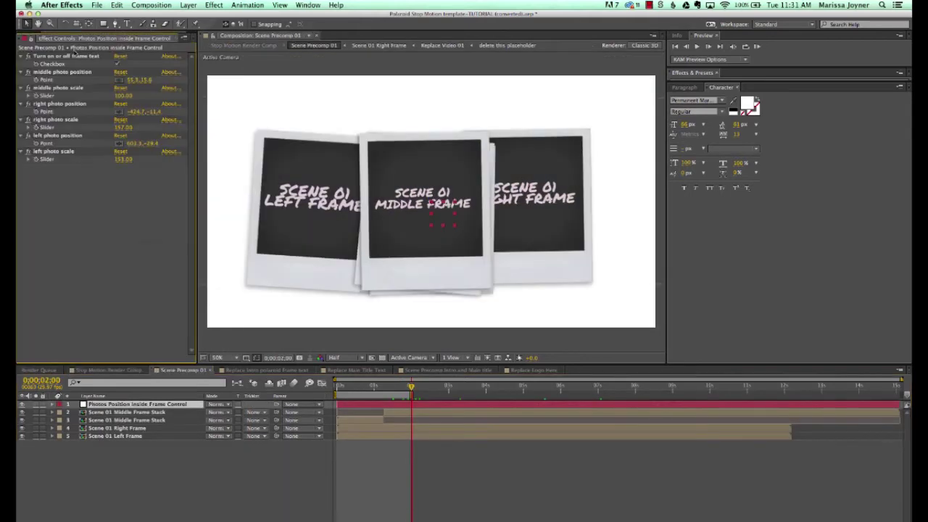
pyautogui.click(117, 64)
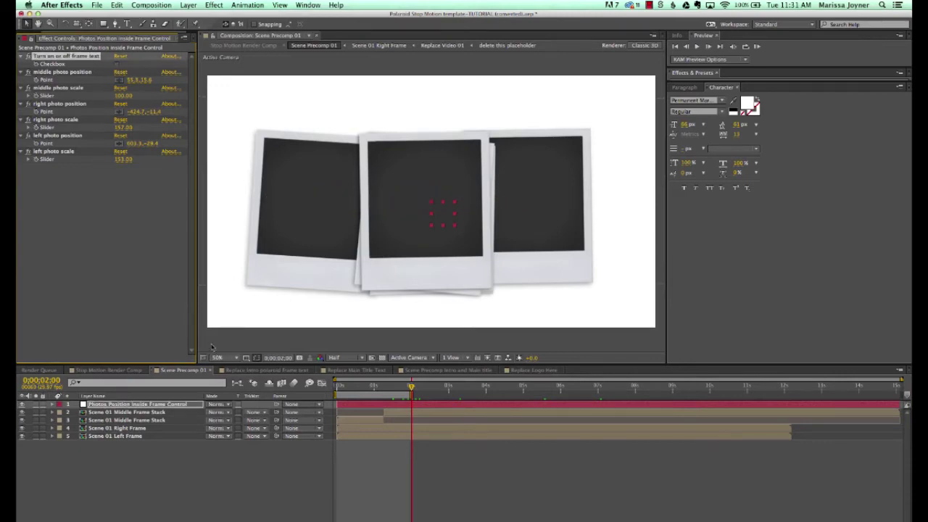
pyautogui.press('super+0')
pyautogui.click(21, 129)
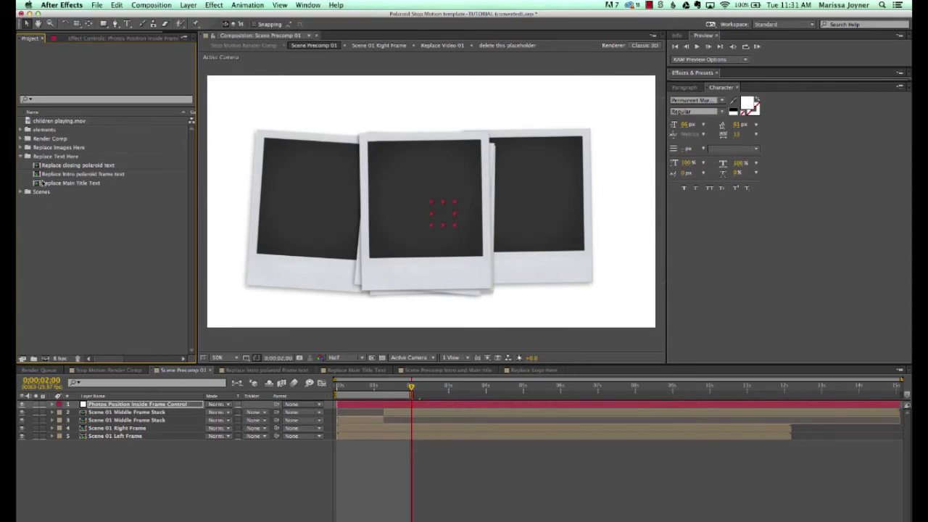
# Open the Replace Video 01 composition and hide its placeholder layer
pyautogui.click(22, 148)
pyautogui.click(67, 121)
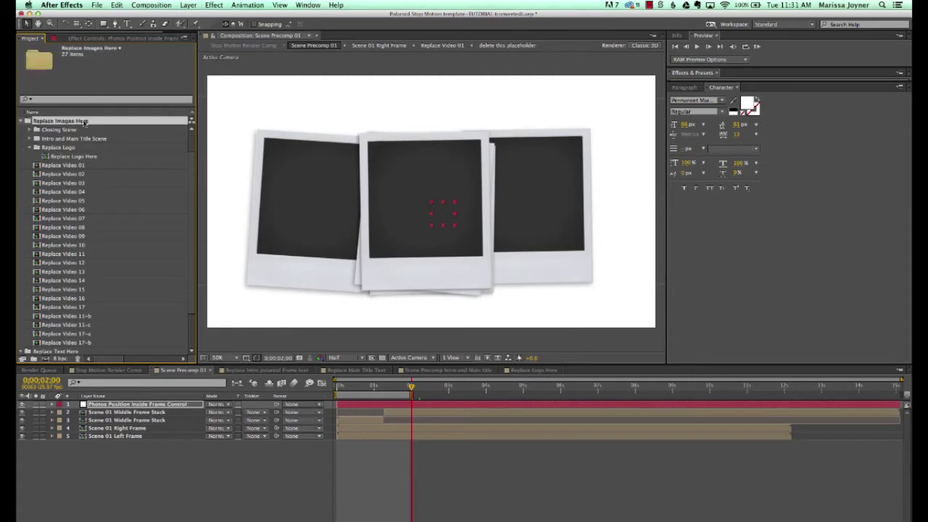
pyautogui.click(60, 166)
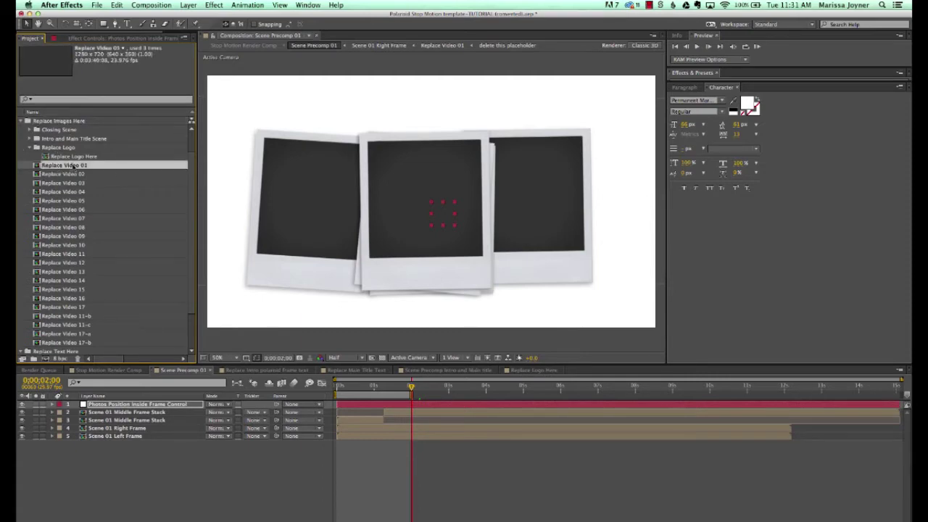
pyautogui.doubleClick(79, 167)
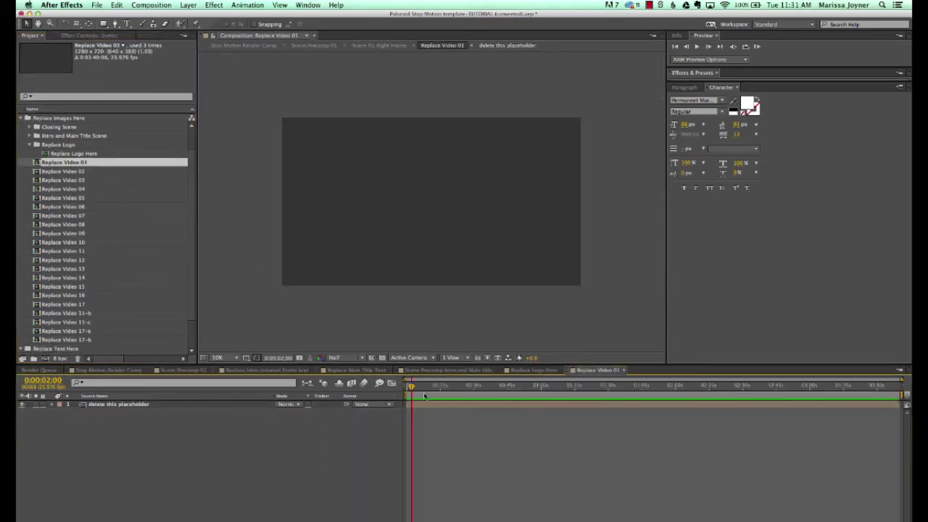
pyautogui.click(108, 405)
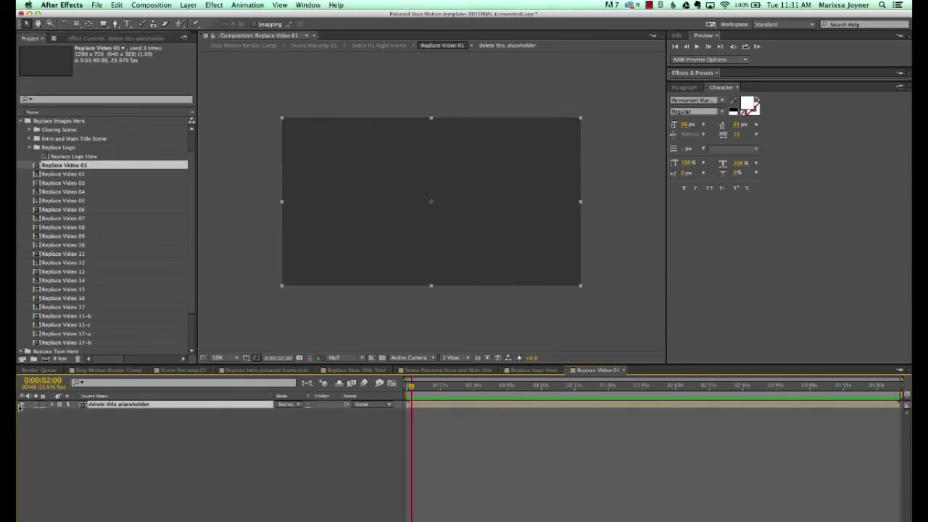
pyautogui.click(20, 405)
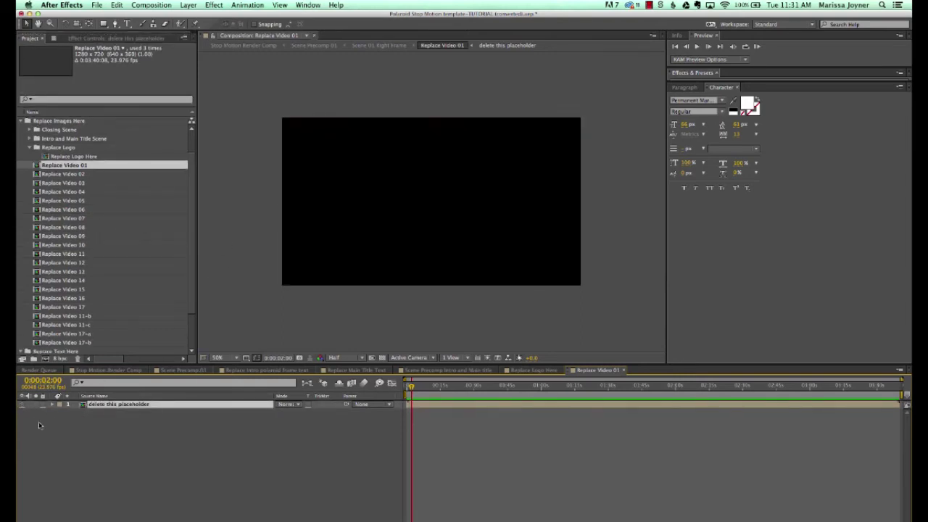
# Import funny faces.mov, add it to Replace Video 01, and reduce its Scale
pyautogui.click(97, 6)
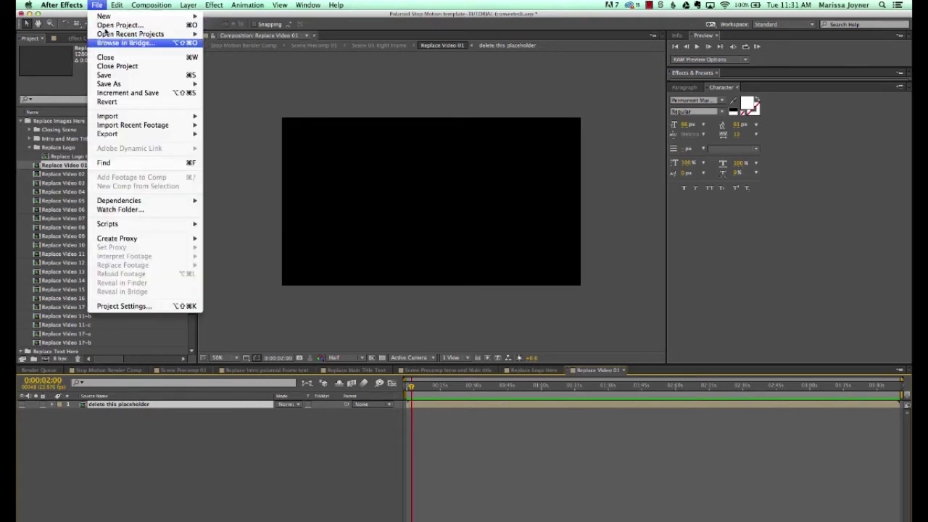
pyautogui.click(214, 114)
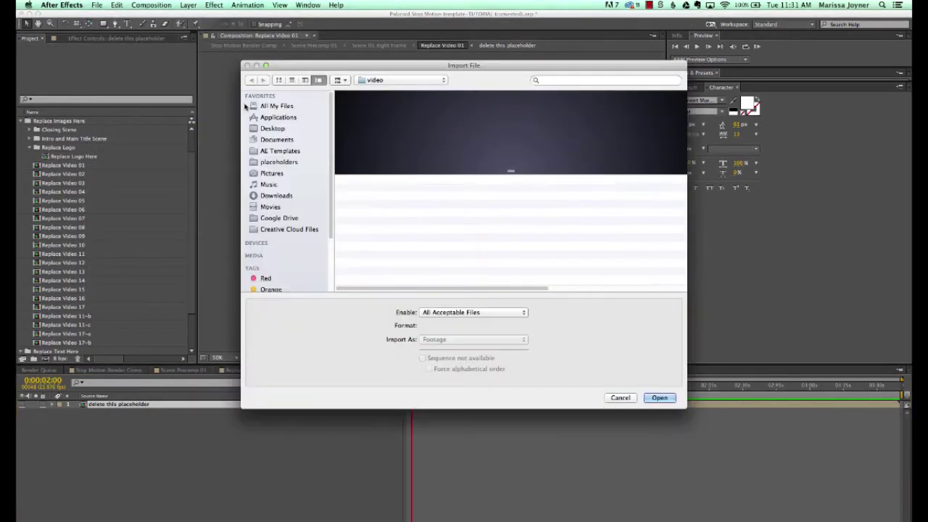
pyautogui.click(376, 200)
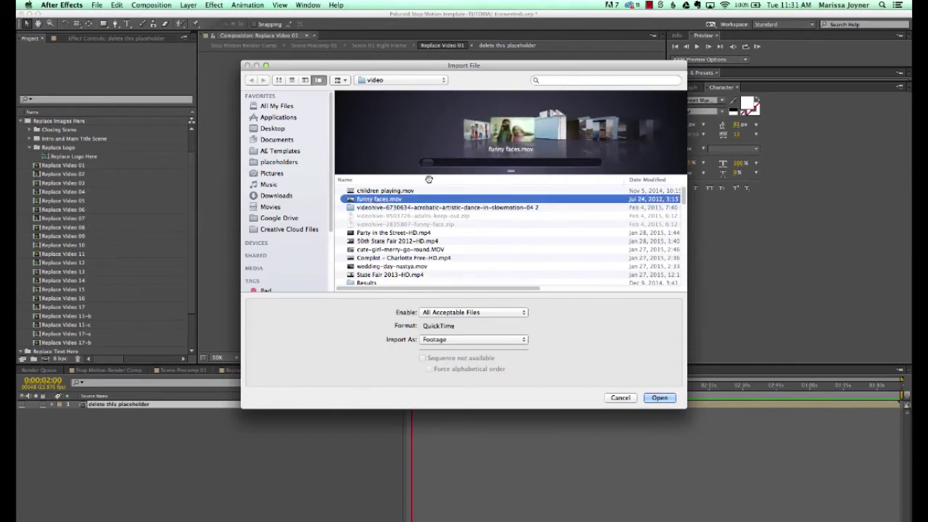
pyautogui.click(646, 396)
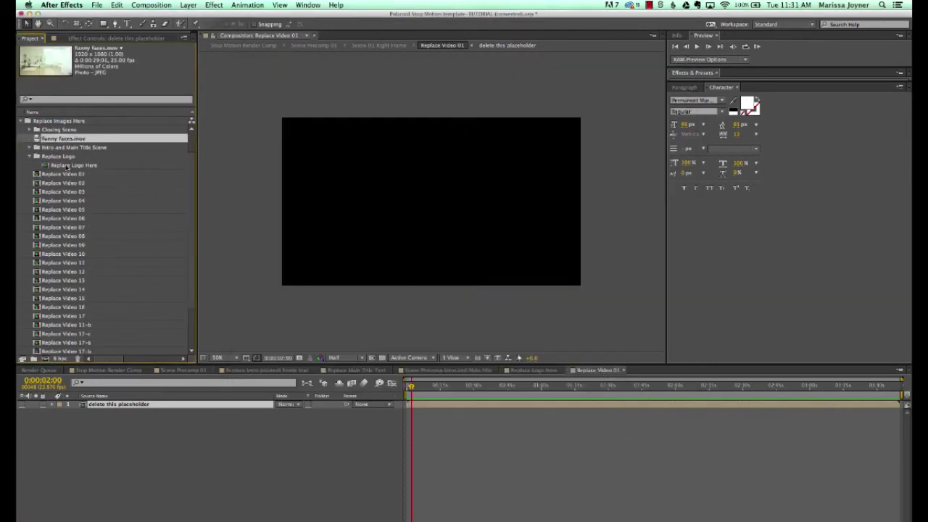
pyautogui.moveTo(71, 140); pyautogui.dragTo(118, 418)
pyautogui.press('s')
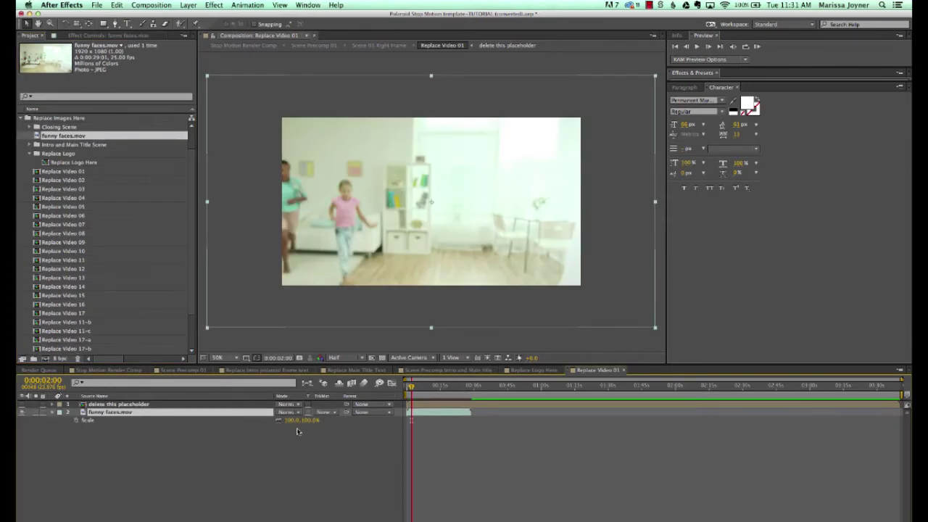
pyautogui.moveTo(303, 425); pyautogui.dragTo(262, 421)
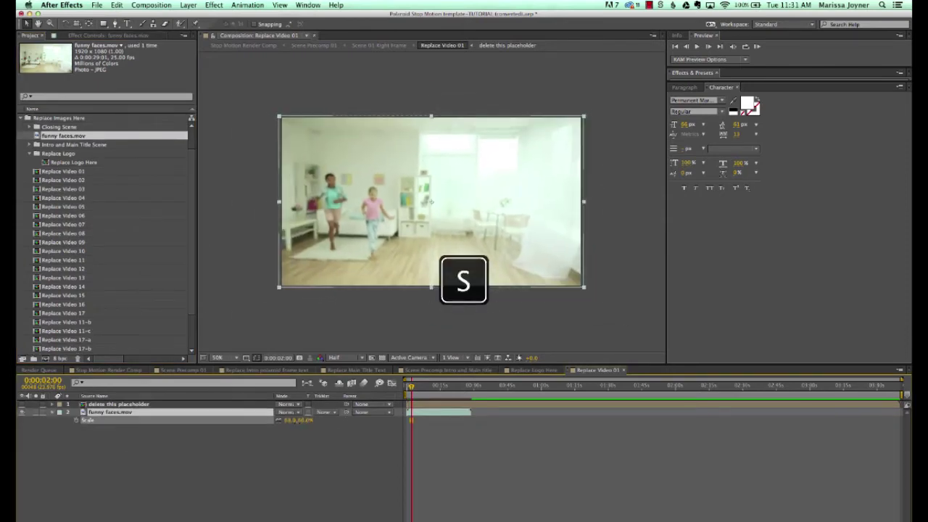
# Fit the funny faces layer to comp width and slide it earlier so the kids' close-up opens
pyautogui.rightClick(124, 412)
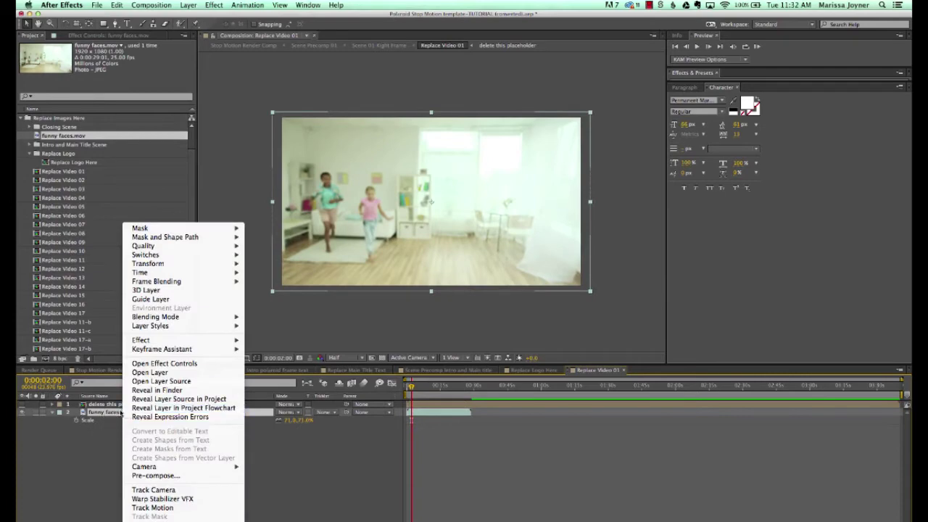
pyautogui.moveTo(173, 264)
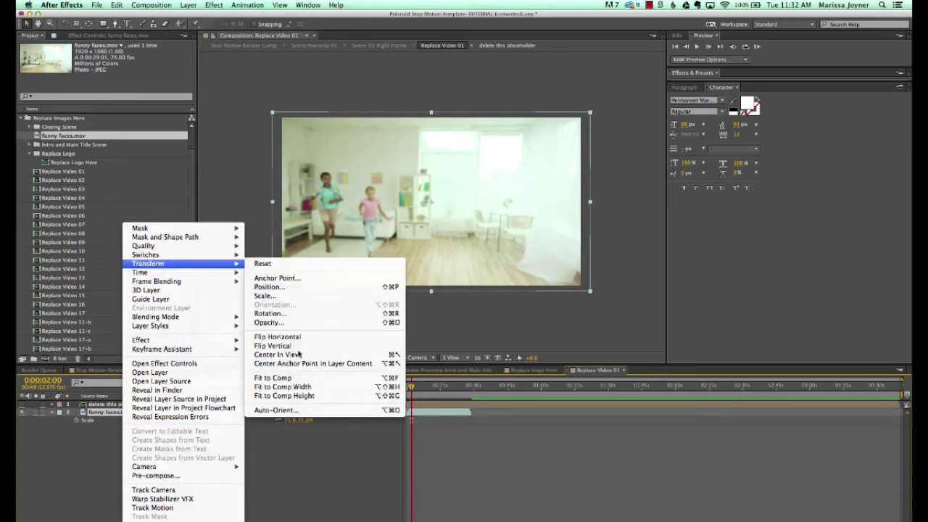
pyautogui.click(285, 389)
pyautogui.moveTo(412, 388); pyautogui.dragTo(406, 388)
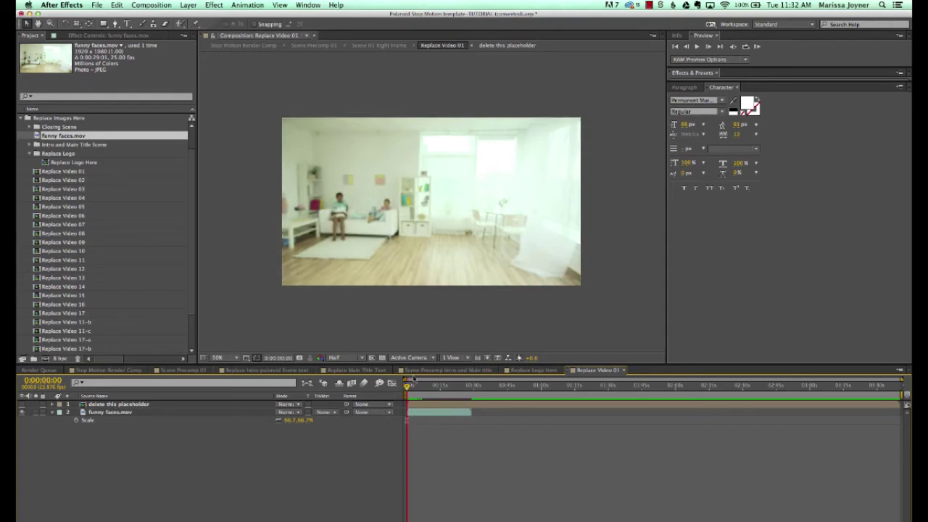
pyautogui.click(430, 413)
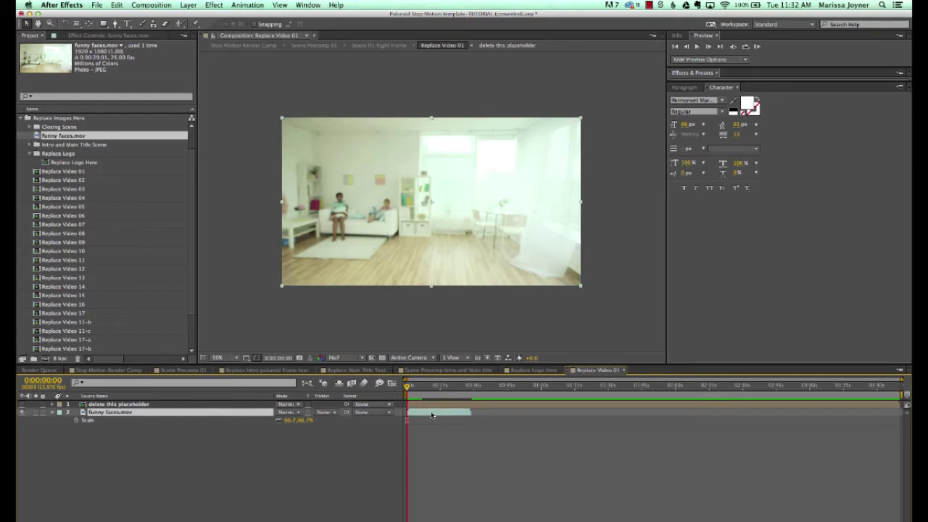
pyautogui.moveTo(431, 415); pyautogui.dragTo(418, 391)
# Switch to Scene Precomp 01 and scrub to preview funny faces in all three polaroids
pyautogui.click(183, 370)
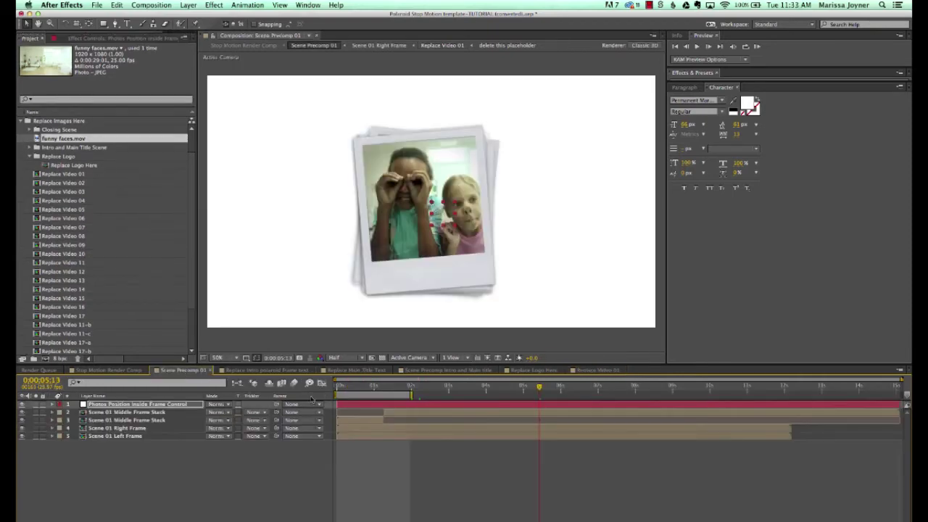
pyautogui.moveTo(388, 391); pyautogui.dragTo(422, 400)
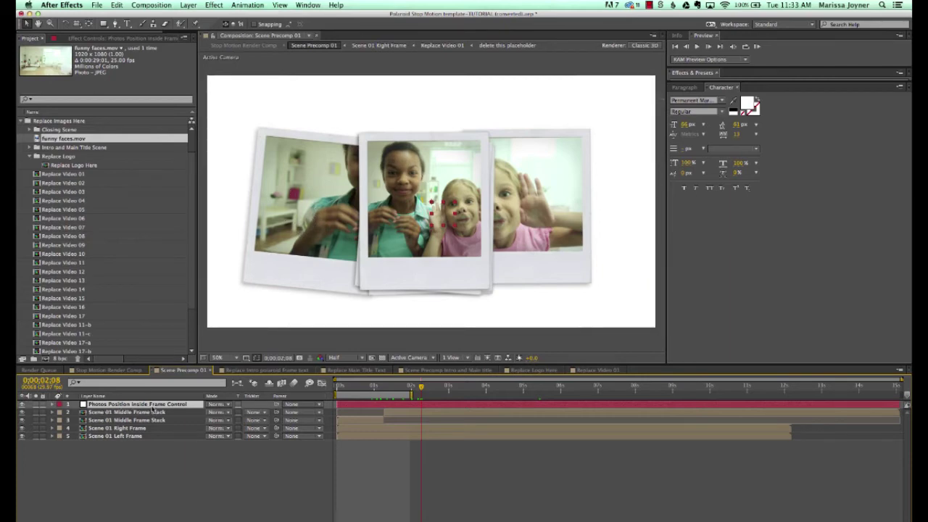
# Toggle the frame labels on and back off to identify each polaroid frame
pyautogui.click(84, 38)
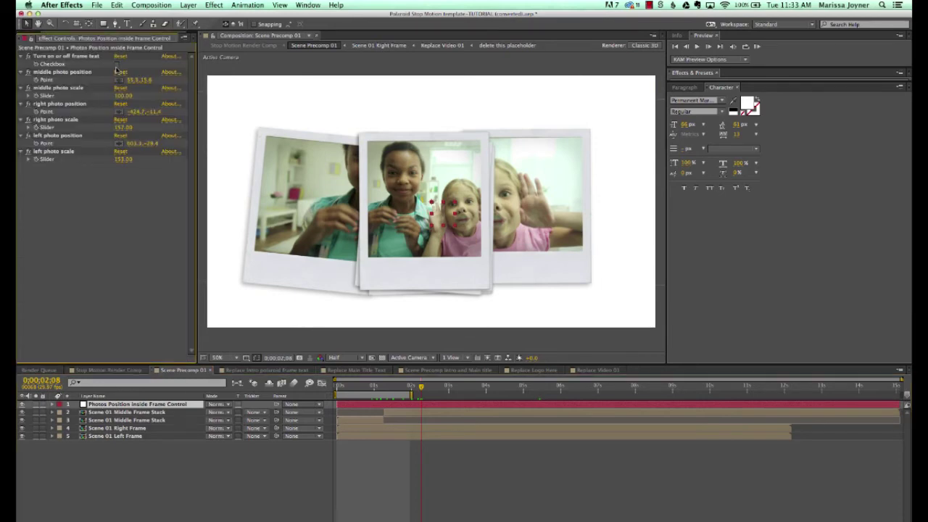
pyautogui.click(116, 64)
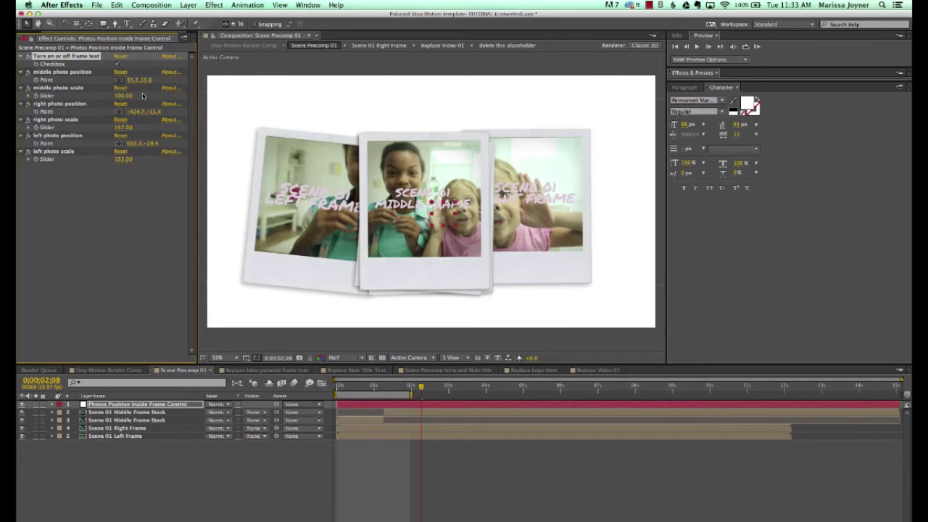
pyautogui.click(116, 63)
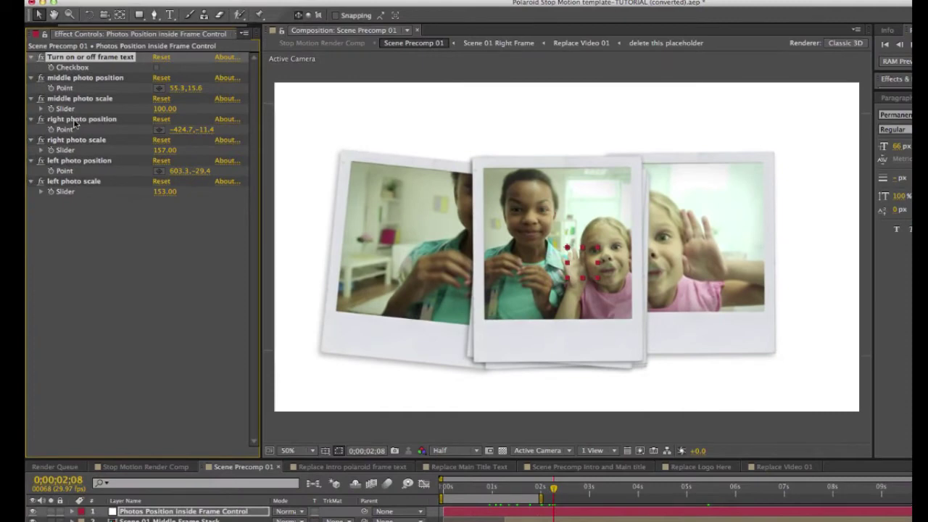
# Reposition the right and left photos, scaling the right to 142 and the left to 145
pyautogui.click(93, 120)
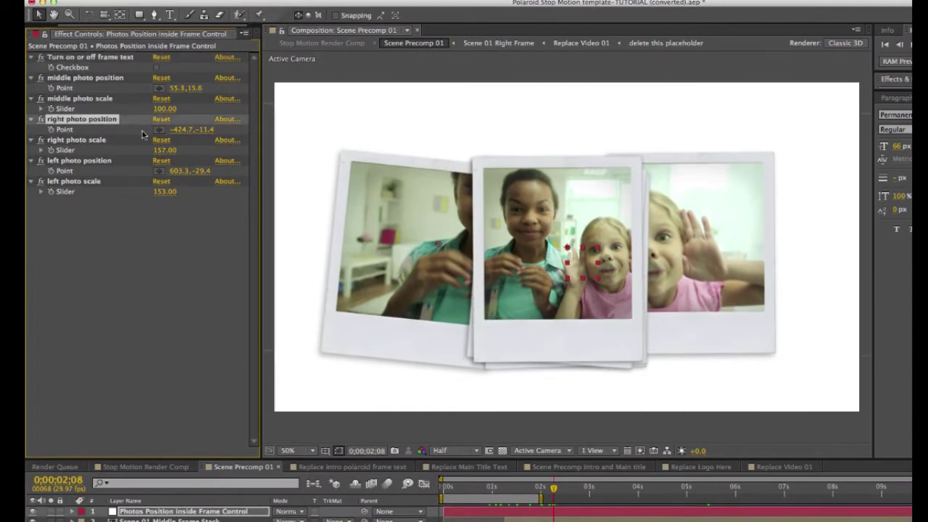
pyautogui.moveTo(180, 130); pyautogui.dragTo(261, 136)
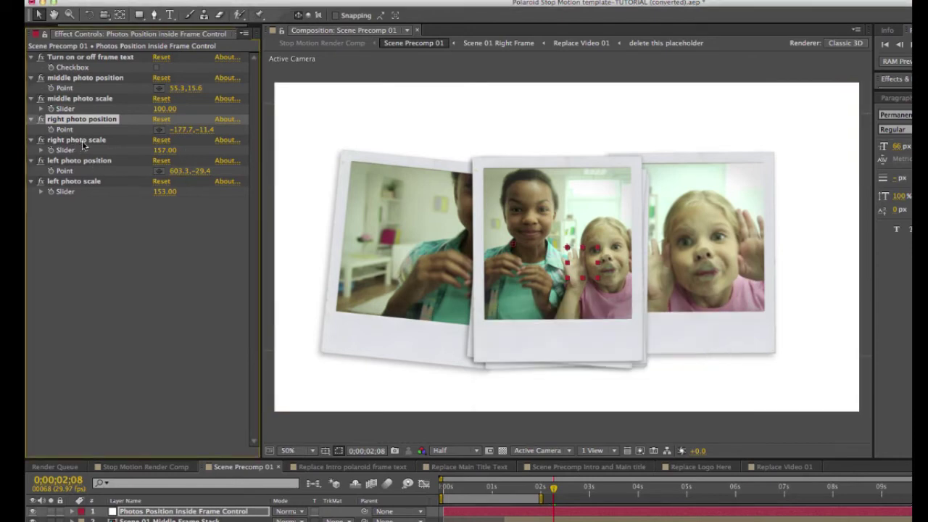
pyautogui.click(102, 142)
pyautogui.moveTo(165, 150); pyautogui.dragTo(59, 182)
pyautogui.click(155, 161)
pyautogui.moveTo(173, 171); pyautogui.dragTo(207, 176)
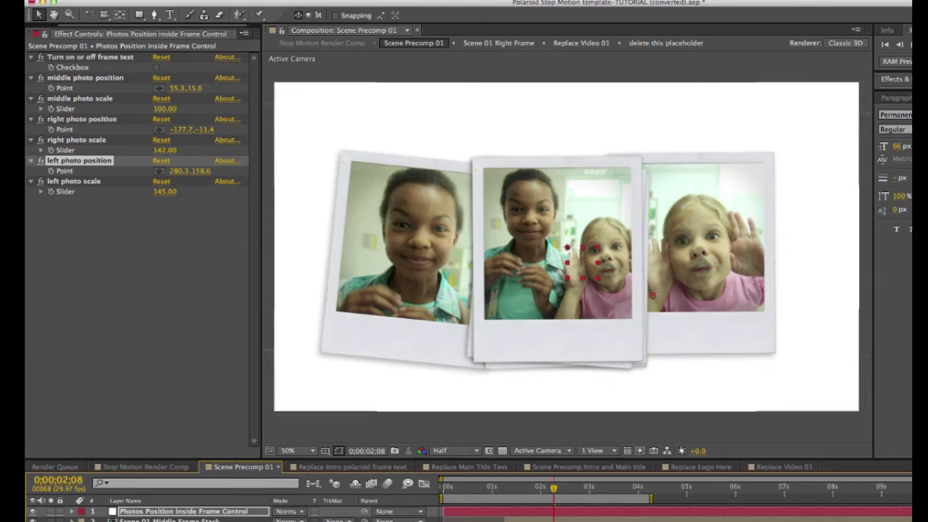
pyautogui.click(209, 516)
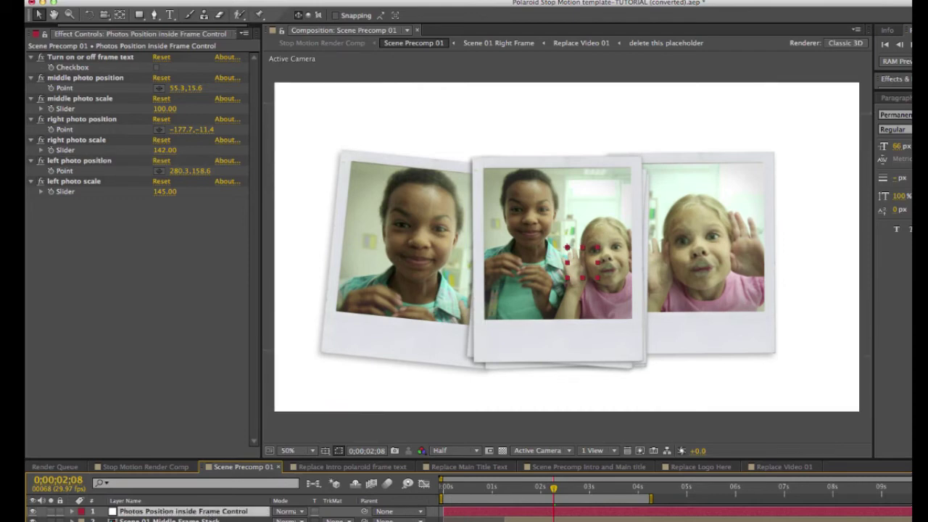
# In Stop Motion Render Comp, jump to the closing scene and select the Scene Precomp Closing layer
pyautogui.click(141, 467)
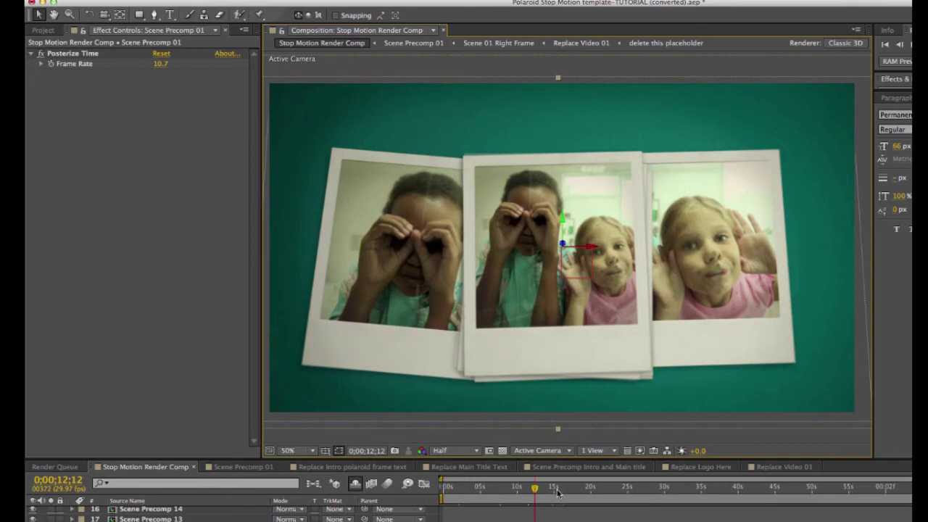
pyautogui.press('super+a')
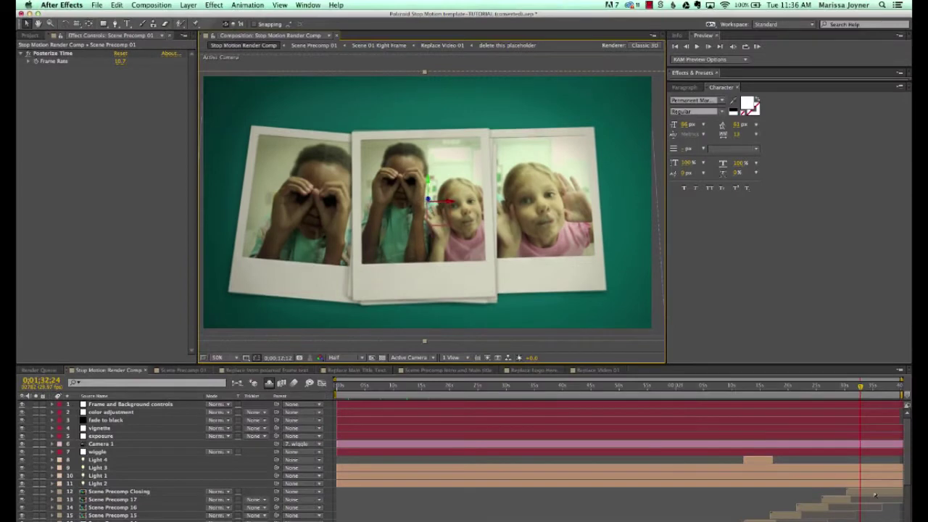
pyautogui.click(860, 493)
pyautogui.click(863, 493)
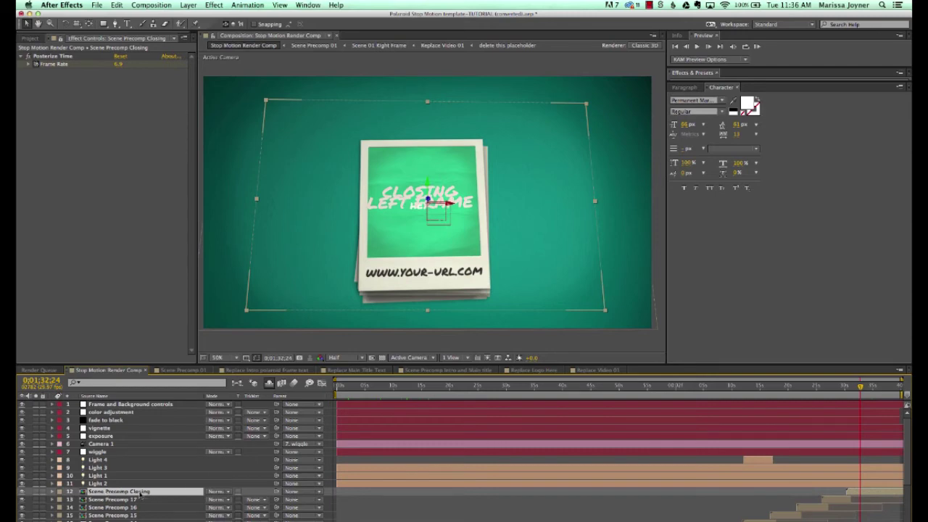
# Open Scene Precomp Closing, turn off its frame text, and preview the HEY polaroid
pyautogui.doubleClick(133, 492)
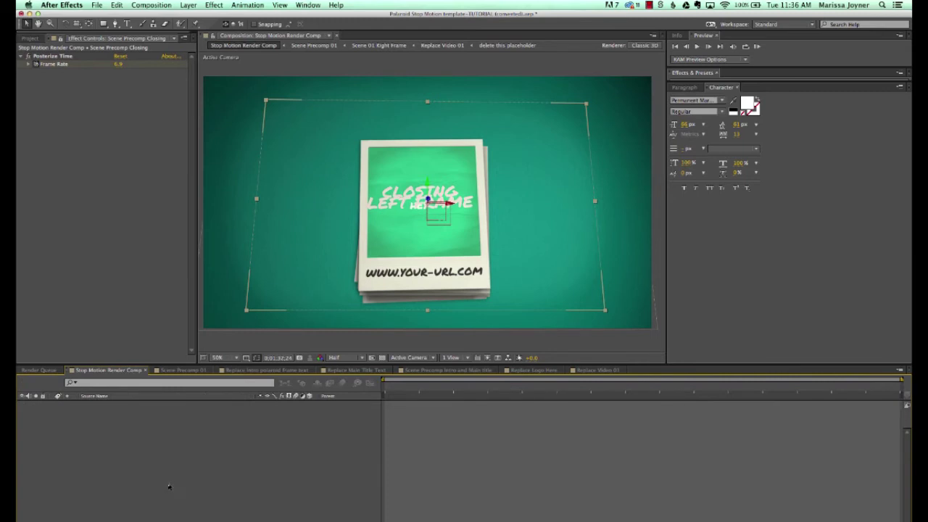
pyautogui.click(145, 404)
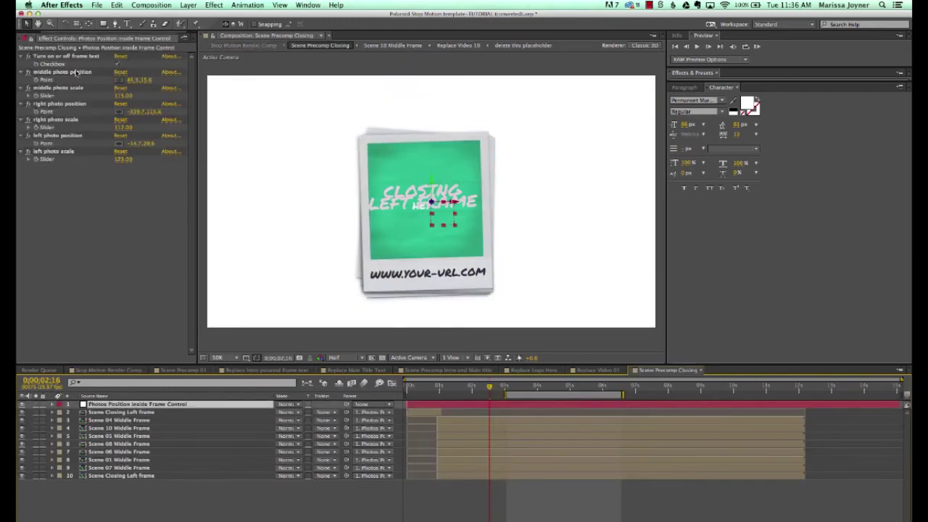
pyautogui.click(117, 64)
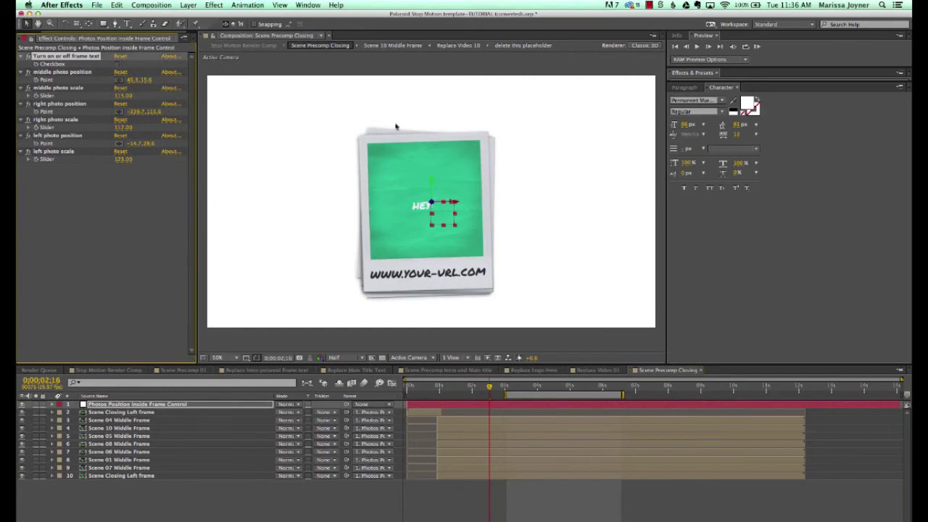
pyautogui.click(499, 388)
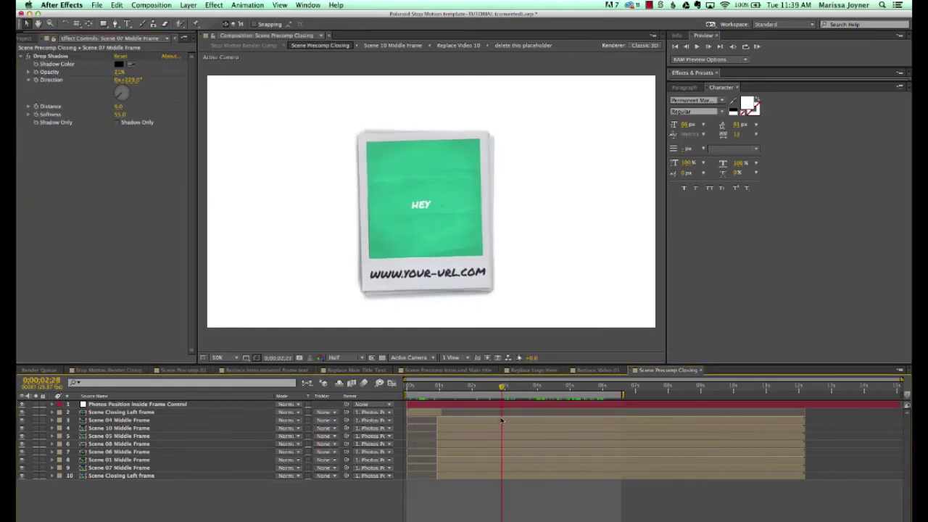
pyautogui.moveTo(501, 420)
pyautogui.mouseDown()
pyautogui.moveTo(557, 415)
pyautogui.moveTo(508, 411)
pyautogui.mouseUp()
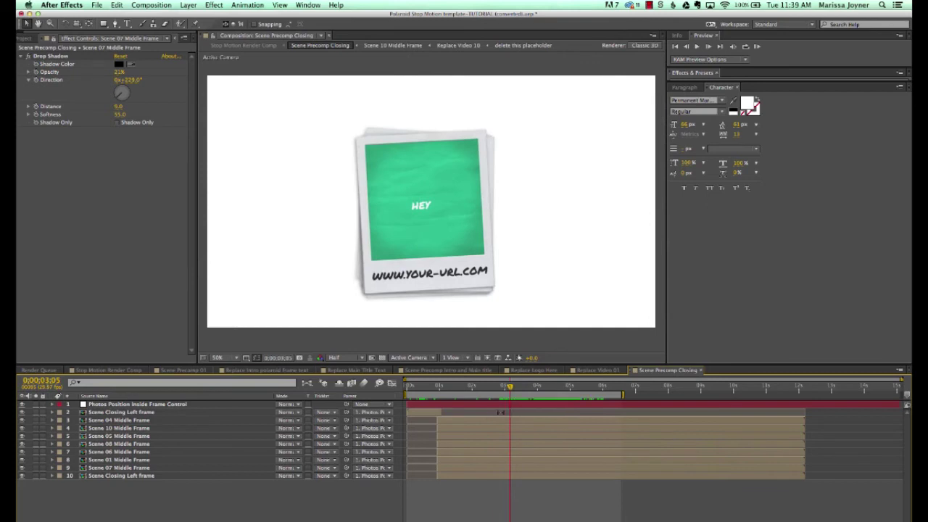
pyautogui.click(122, 436)
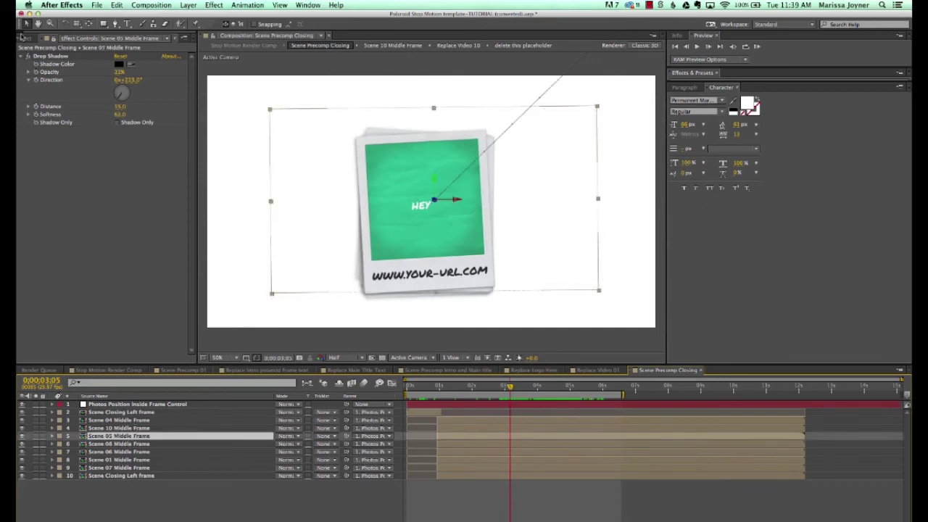
pyautogui.click(30, 37)
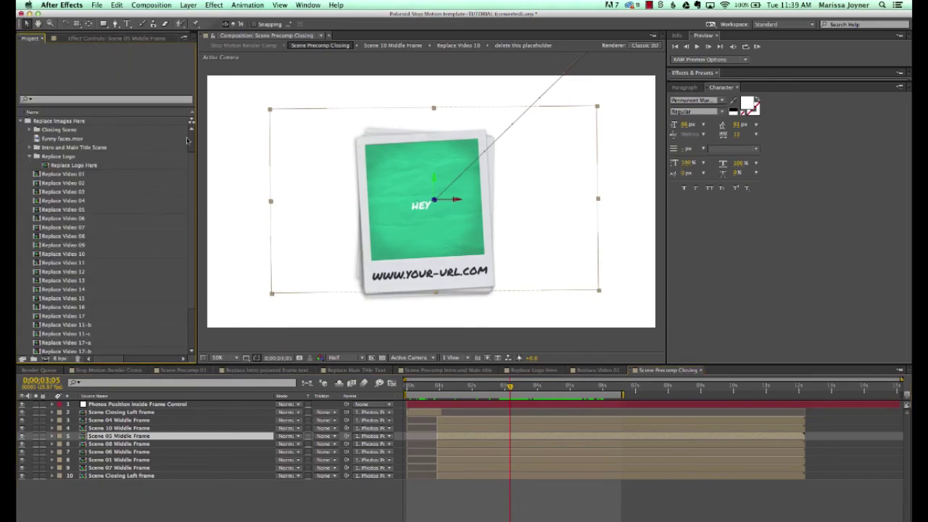
# Open Replace Closing Video or Image from the Closing Scene folder and hide Replace Logo Here
pyautogui.click(65, 121)
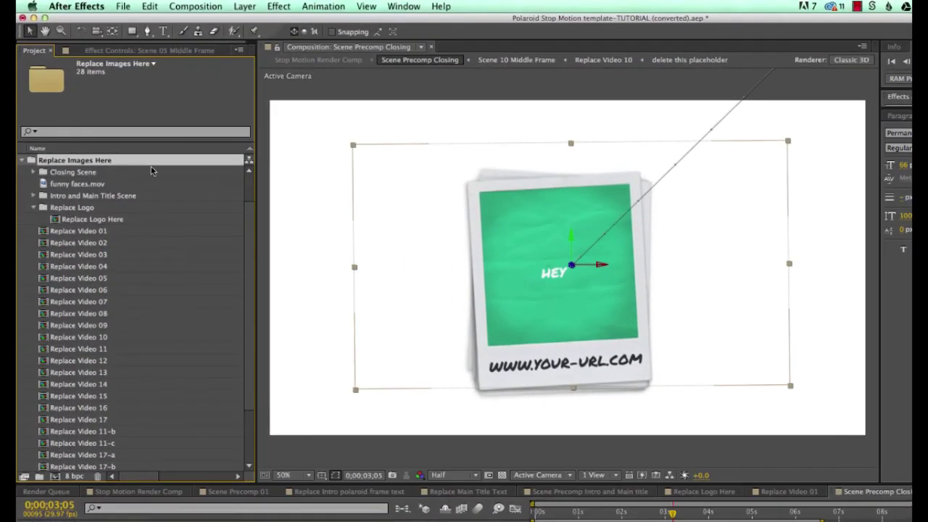
pyautogui.click(43, 175)
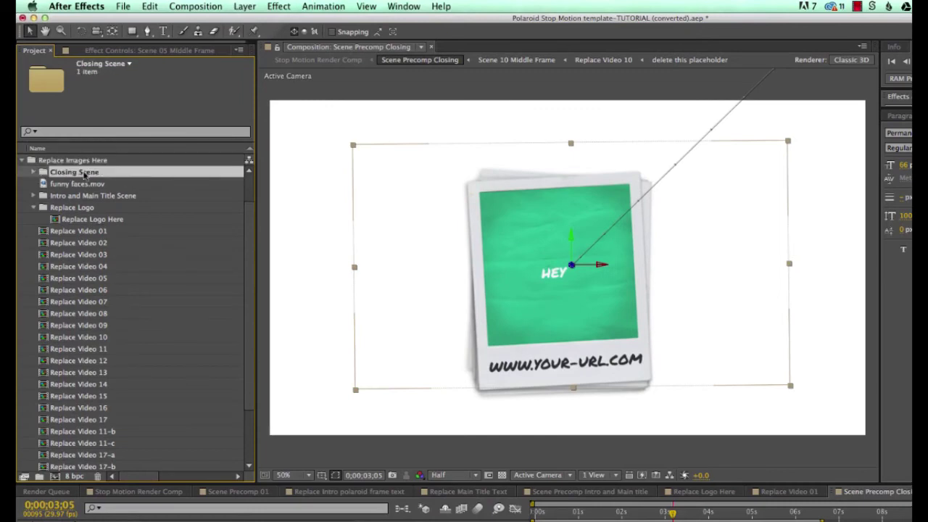
pyautogui.click(34, 174)
pyautogui.click(109, 186)
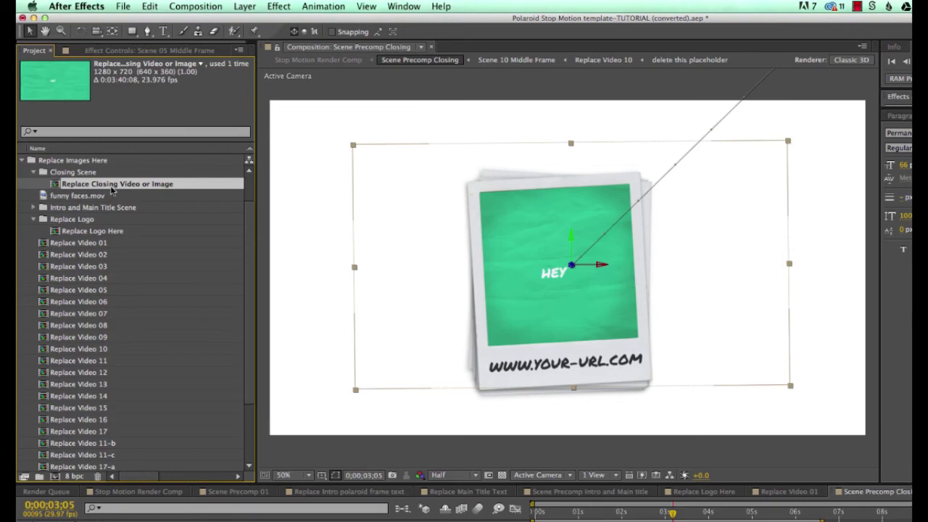
pyautogui.doubleClick(148, 186)
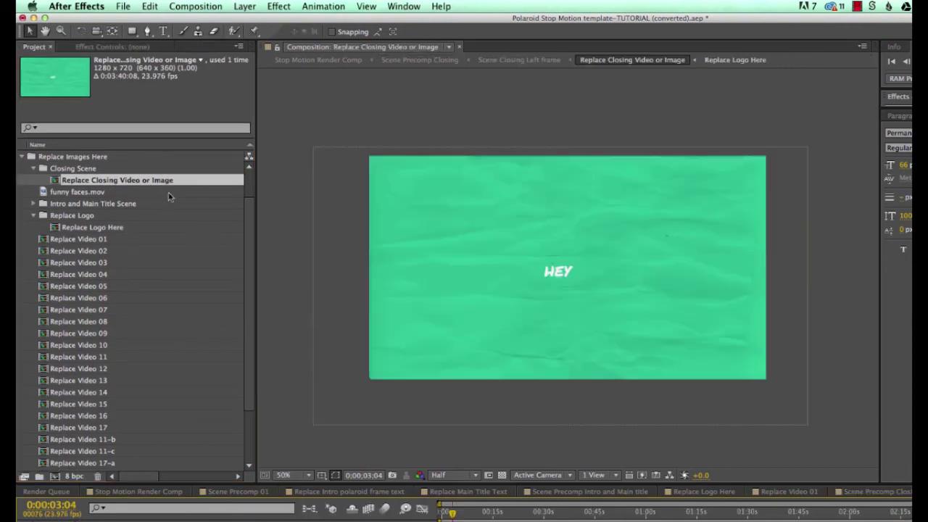
pyautogui.click(561, 286)
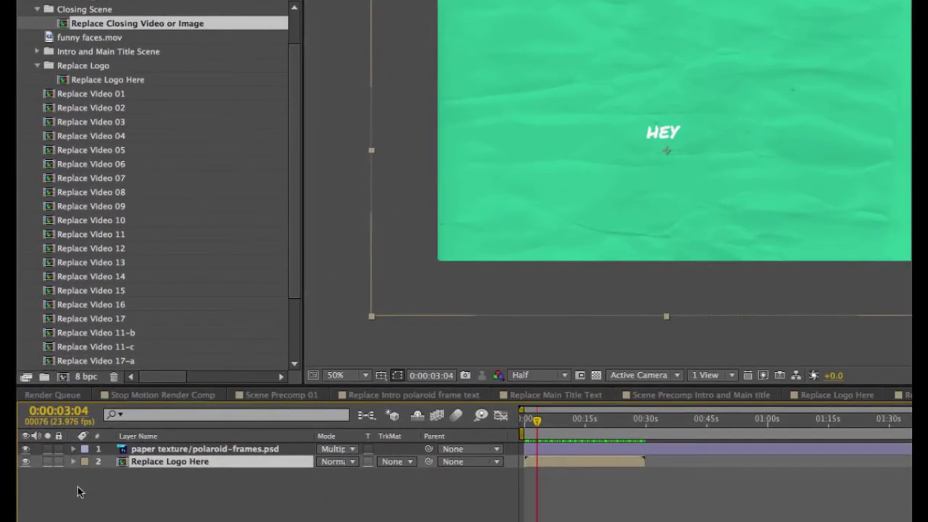
pyautogui.click(26, 462)
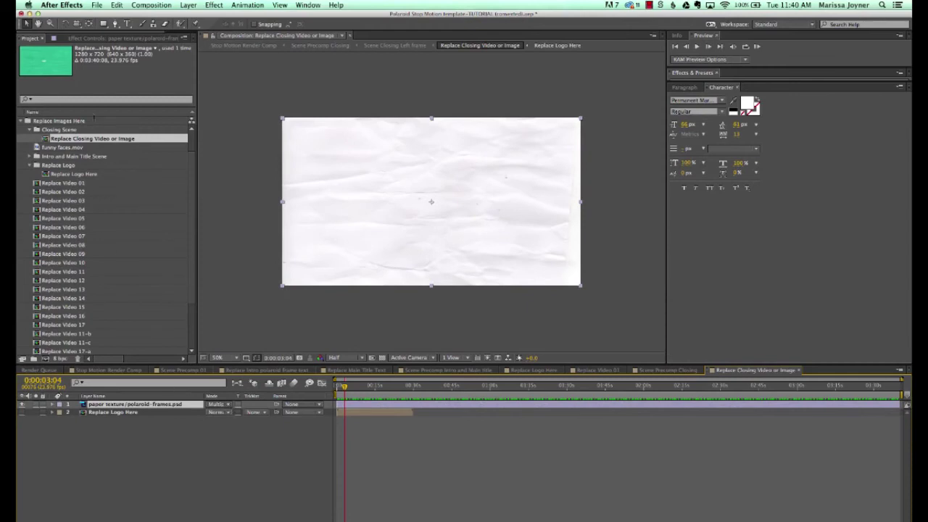
# Add funny faces.mov to the closing composition and hide the paper texture to preview it
pyautogui.moveTo(62, 149); pyautogui.dragTo(133, 418)
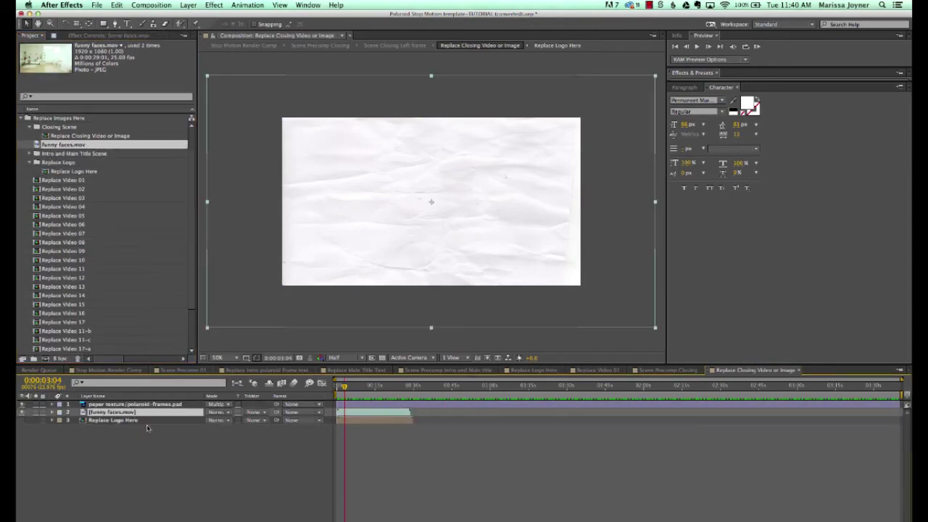
pyautogui.moveTo(345, 387); pyautogui.dragTo(360, 386)
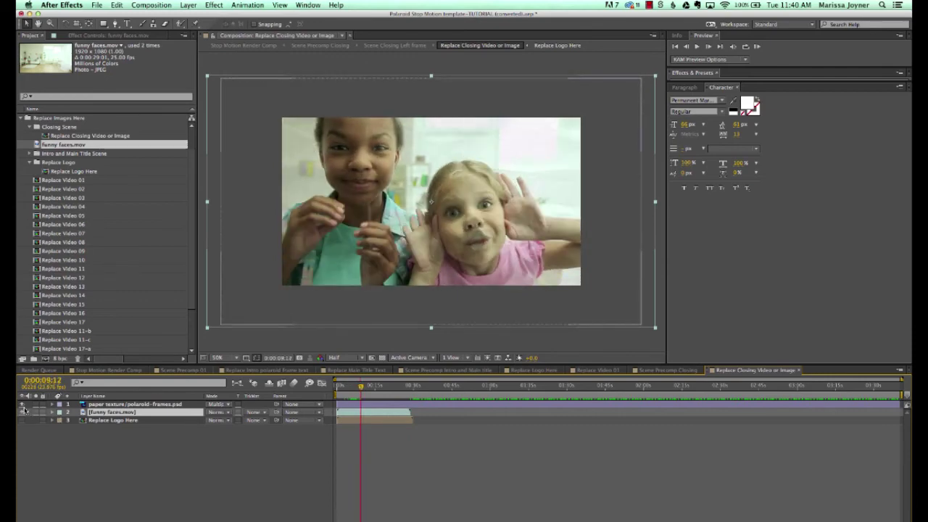
pyautogui.click(21, 405)
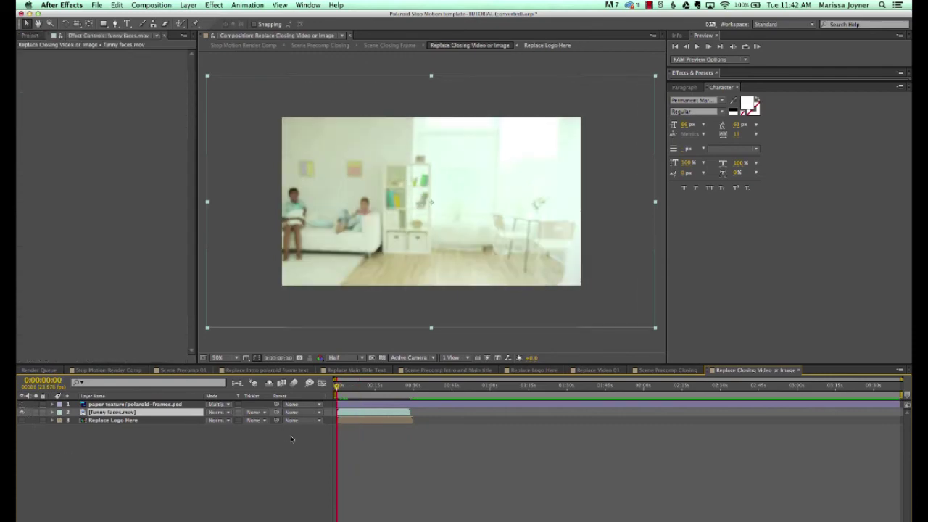
# Shift the funny faces clip earlier and scale the closing middle photo from 106 to 92
pyautogui.moveTo(352, 415); pyautogui.dragTo(331, 414)
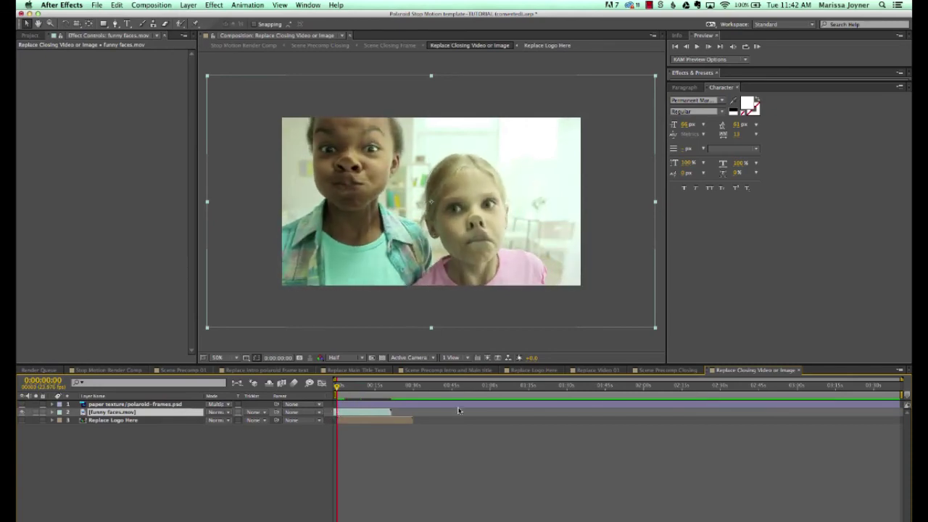
pyautogui.click(660, 370)
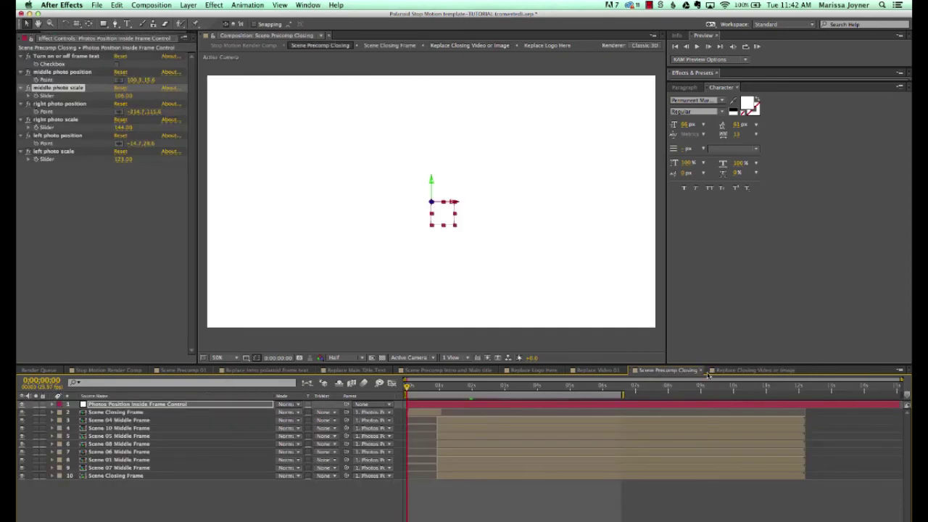
pyautogui.click(477, 388)
pyautogui.moveTo(491, 387); pyautogui.dragTo(492, 387)
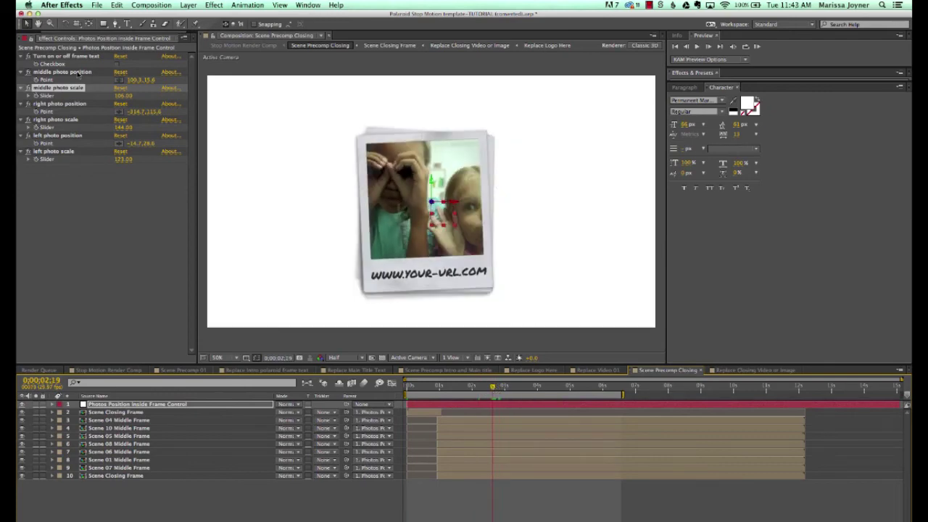
pyautogui.moveTo(122, 96)
pyautogui.mouseDown()
pyautogui.moveTo(124, 80)
pyautogui.moveTo(110, 80)
pyautogui.moveTo(123, 80)
pyautogui.moveTo(119, 96)
pyautogui.mouseUp()
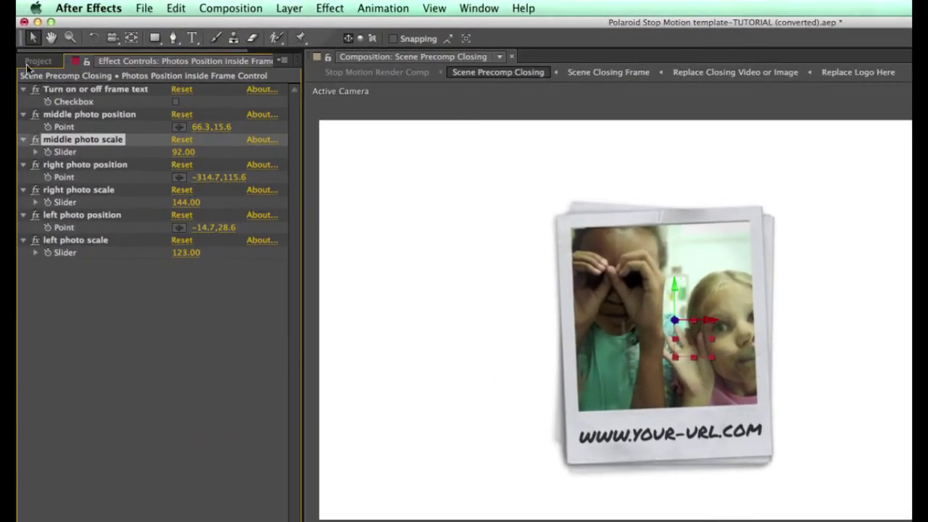
# Open the Replace closing polaroid text composition from the Replace Text Here folder
pyautogui.click(23, 40)
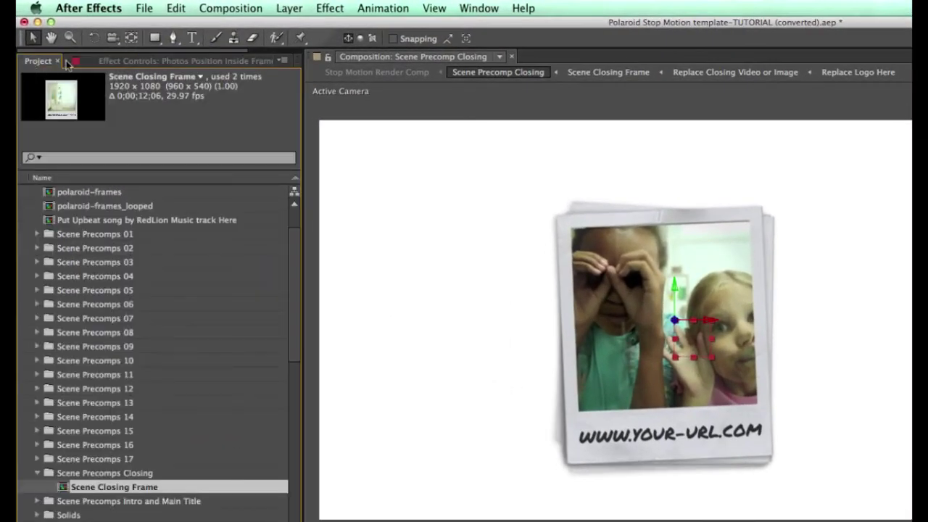
pyautogui.scroll(3, 267, 237)
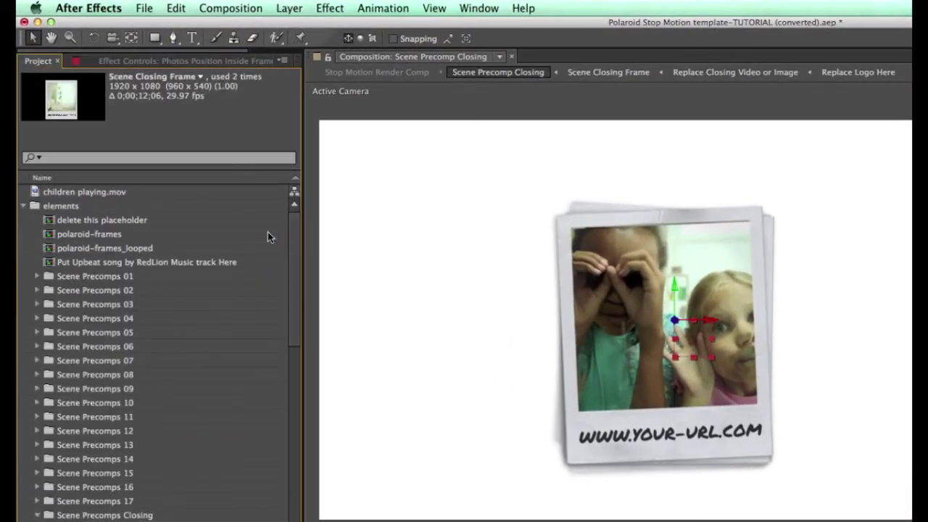
pyautogui.click(25, 208)
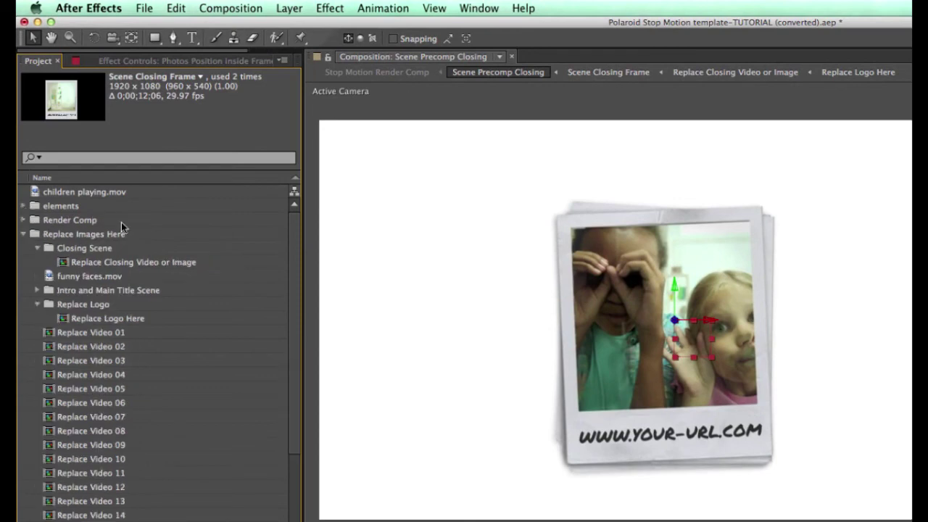
pyautogui.click(22, 234)
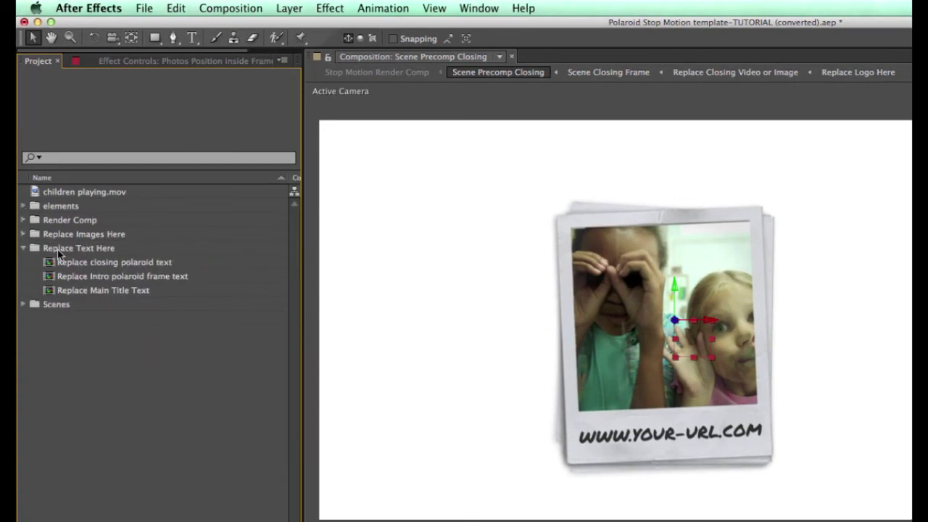
pyautogui.click(101, 250)
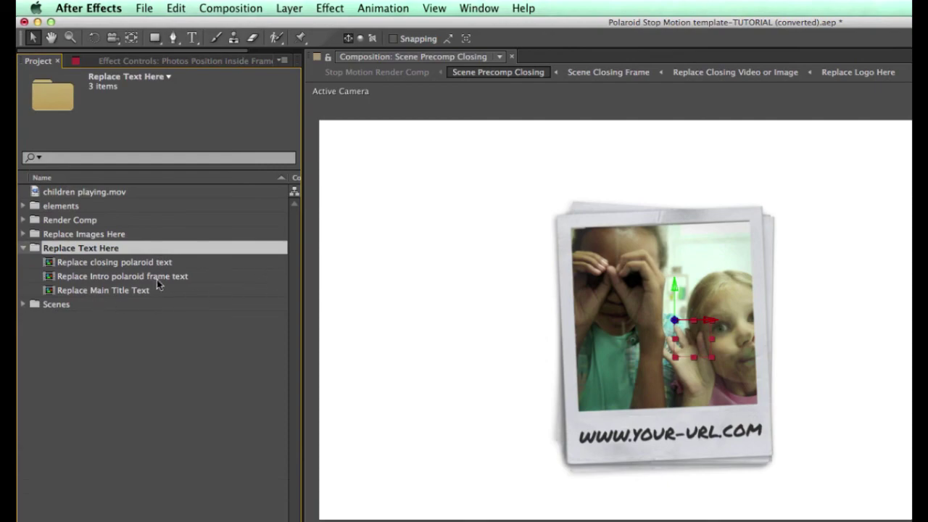
pyautogui.click(118, 264)
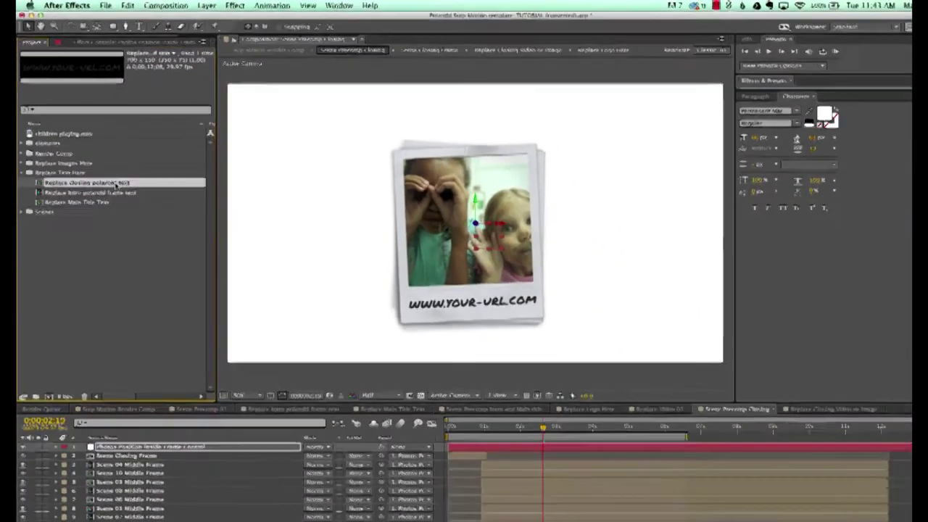
pyautogui.doubleClick(163, 266)
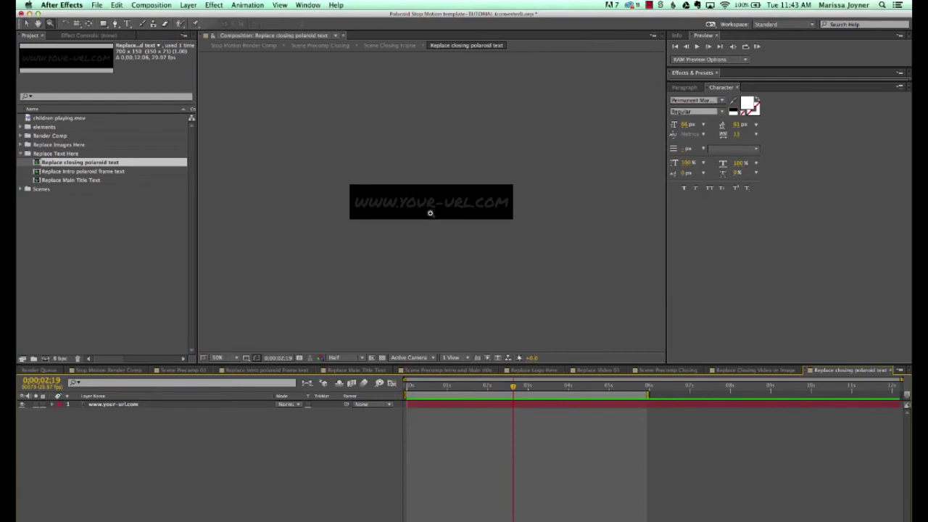
# Replace the URL caption with 'YOUR TEXT GOES HERE' and set its font size to 53 px
pyautogui.scroll(2, 431, 216)
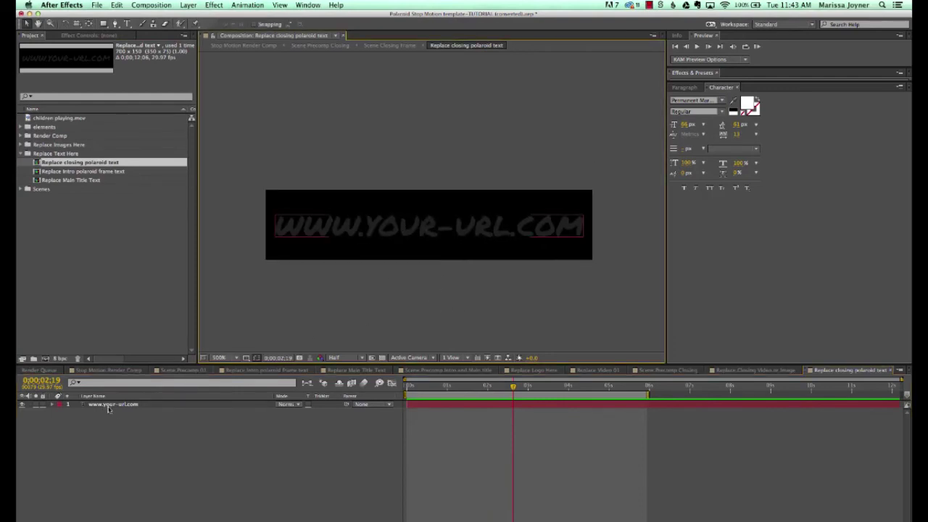
pyautogui.click(423, 227)
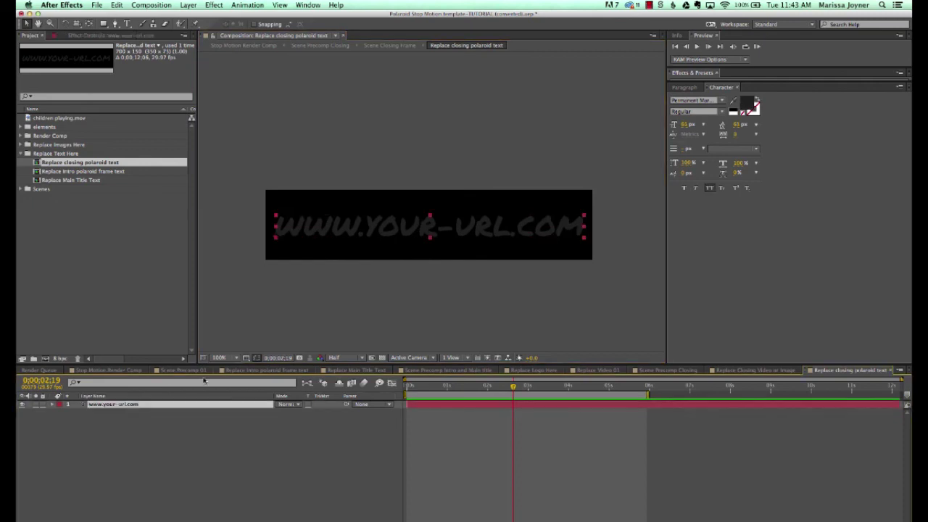
pyautogui.doubleClick(483, 226)
pyautogui.write('YOU')
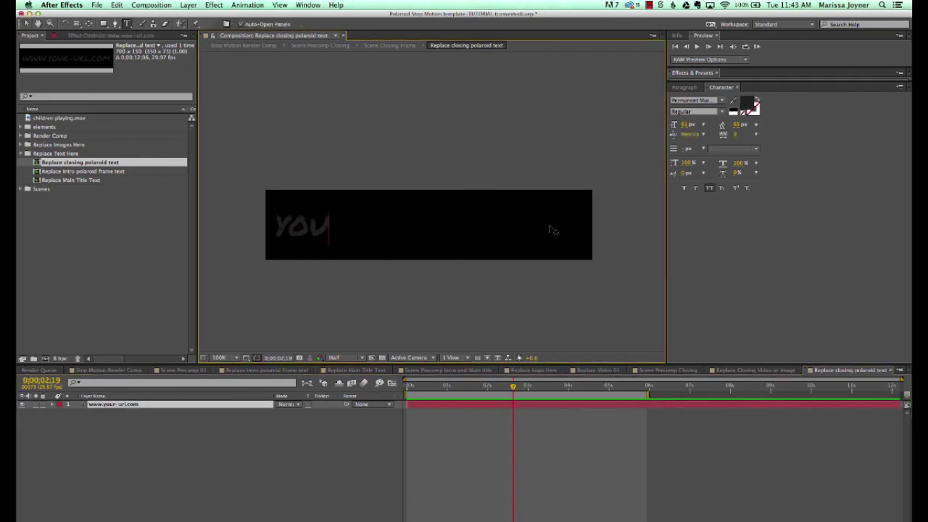
pyautogui.write('R TEXT GOES HERE')
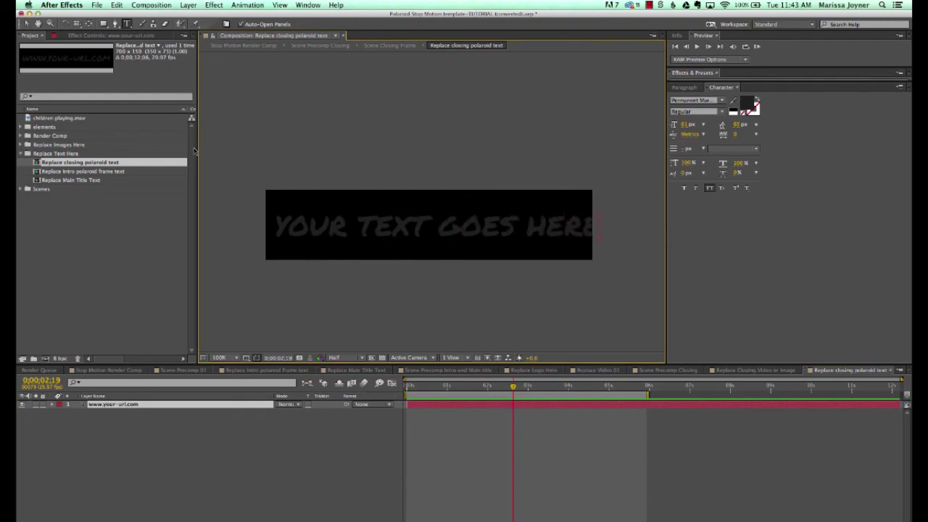
pyautogui.click(27, 24)
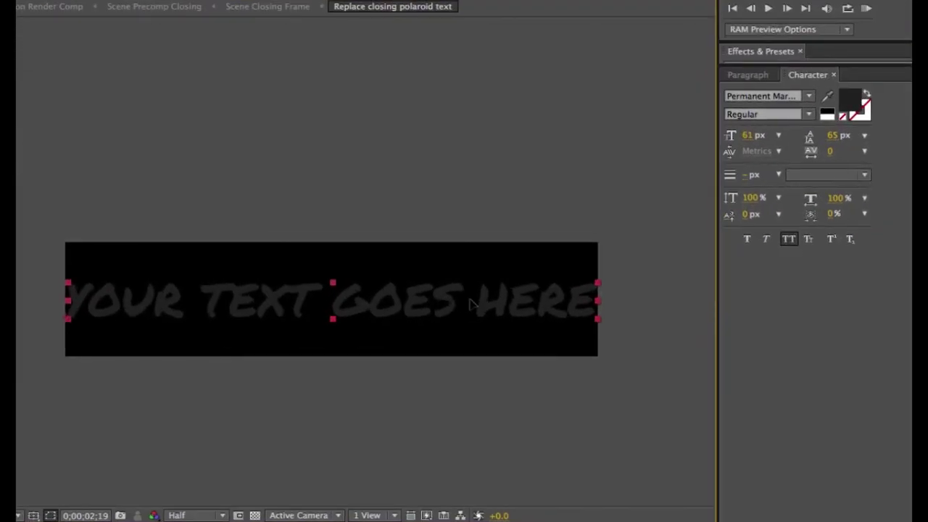
pyautogui.click(748, 135)
pyautogui.moveTo(747, 136); pyautogui.dragTo(725, 135)
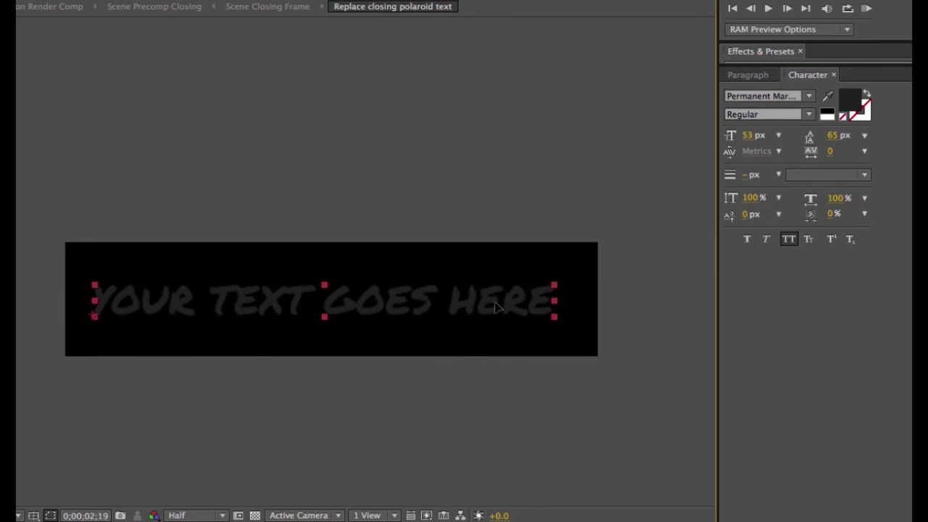